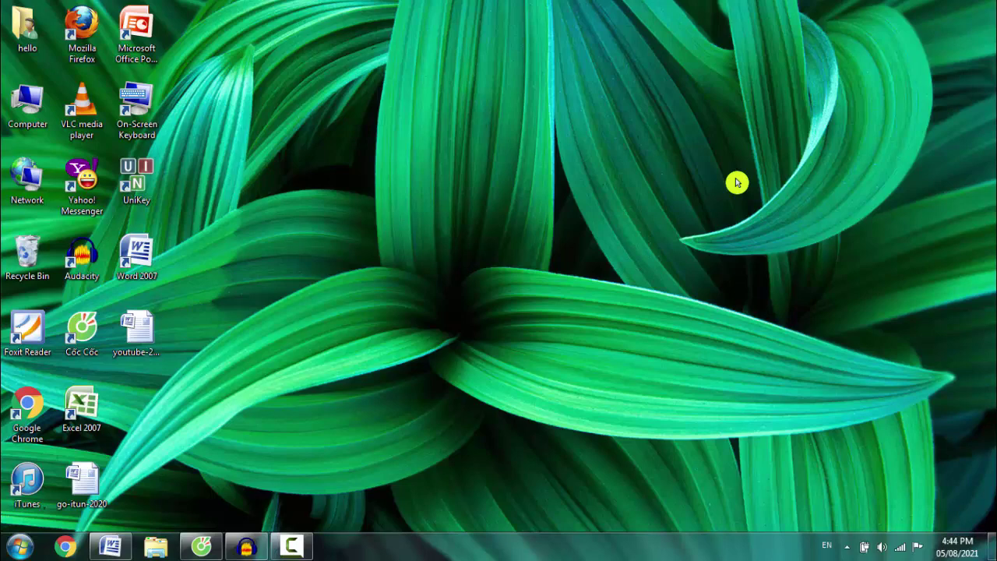
Switch to the Word outline, highlight the topics Màn hình nền, Thanh Taskbar and Các ứng dụng in turn, and return to the desktop
click(110, 545)
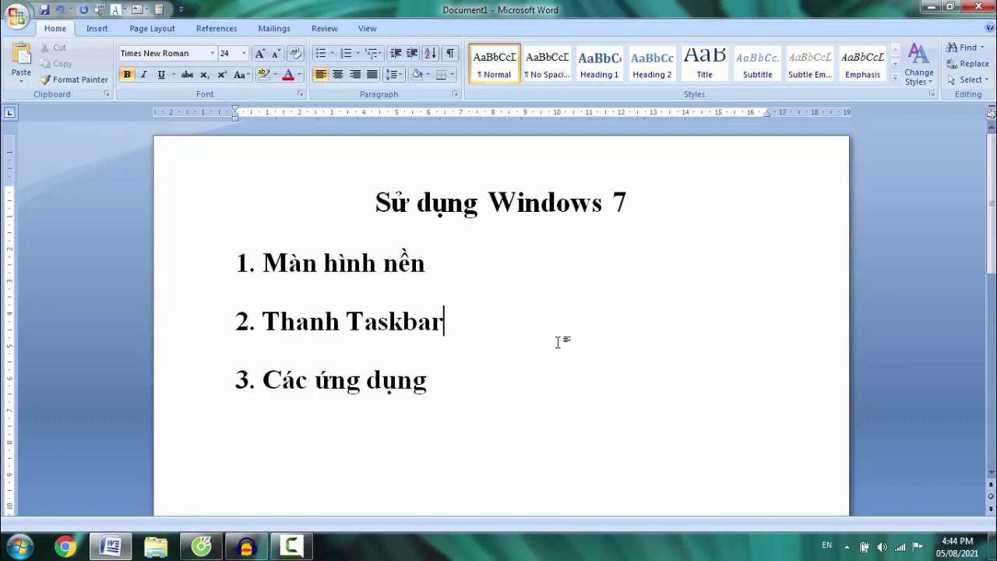
drag(236, 263, 436, 269)
click(439, 276)
drag(236, 321, 456, 326)
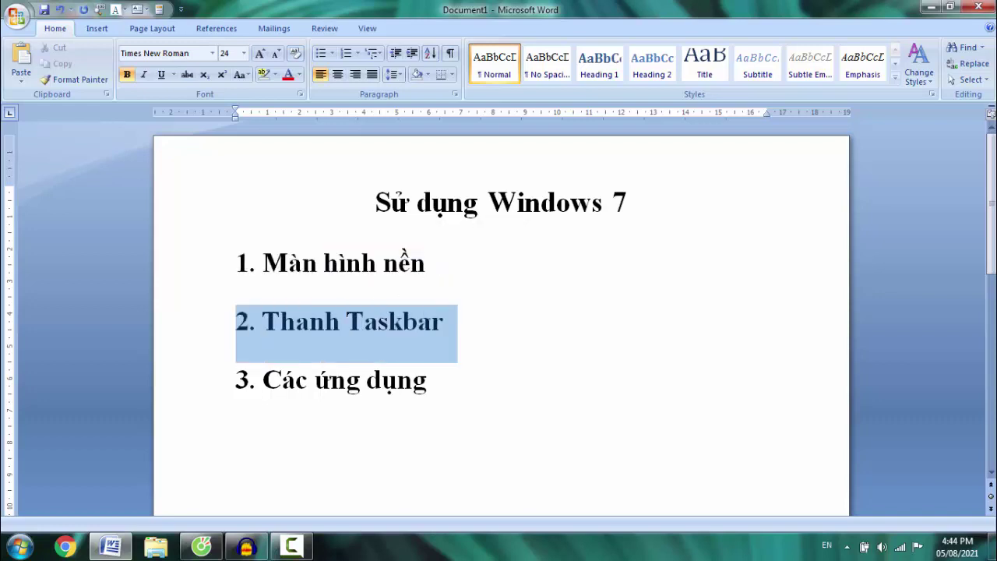
click(451, 340)
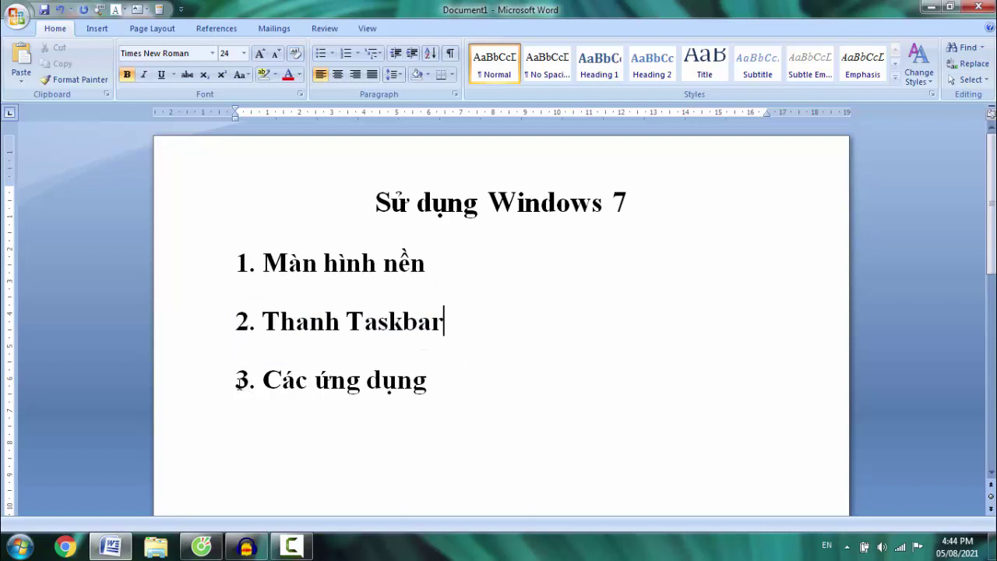
drag(238, 379, 441, 414)
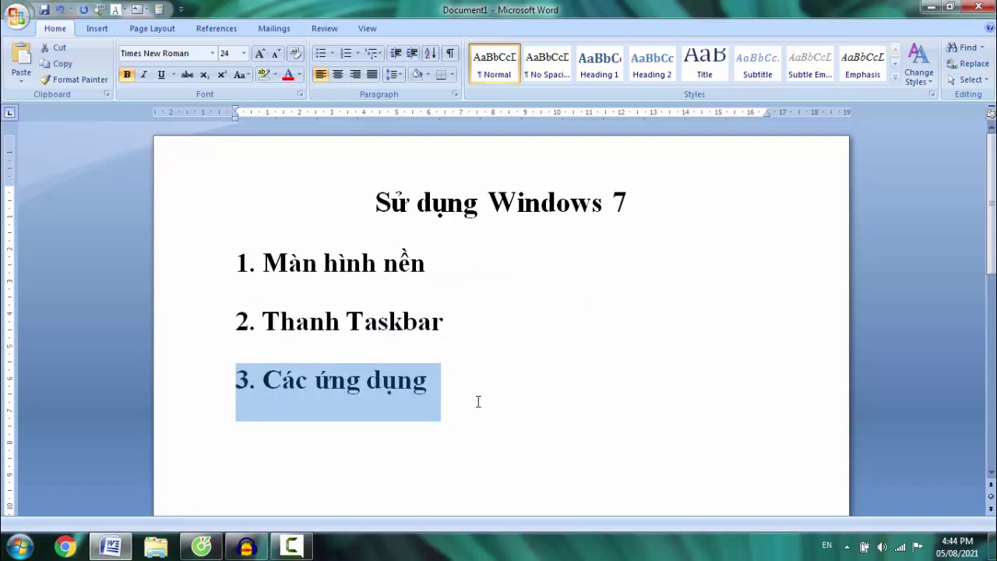
click(486, 377)
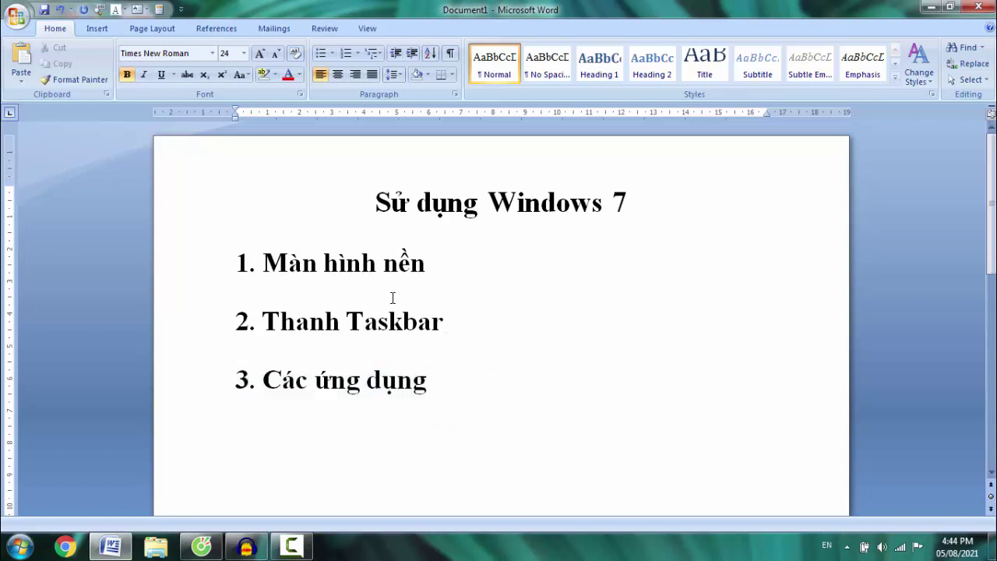
click(931, 10)
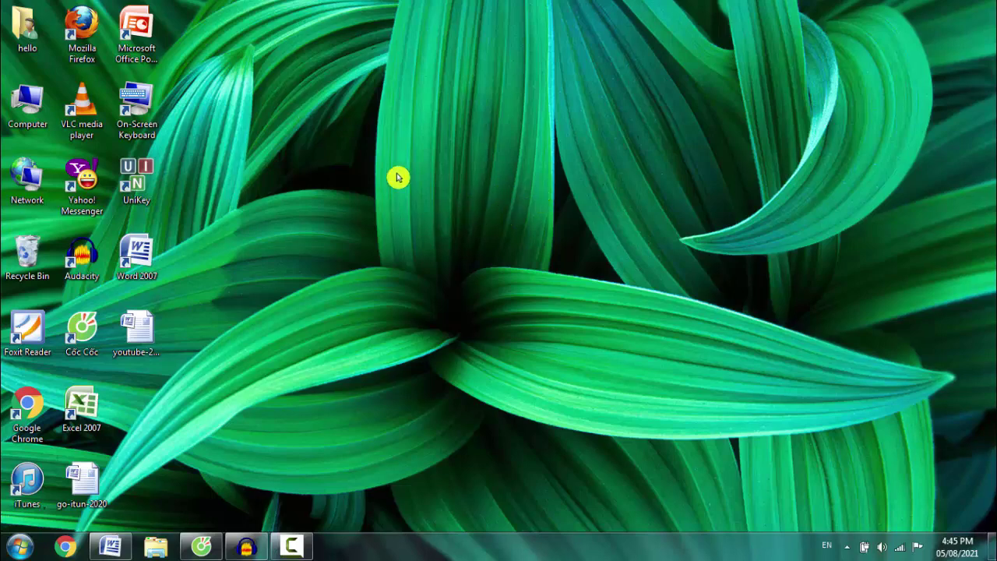
Open the Windows personalization settings from the desktop and go to the desktop background choices
right_click(482, 153)
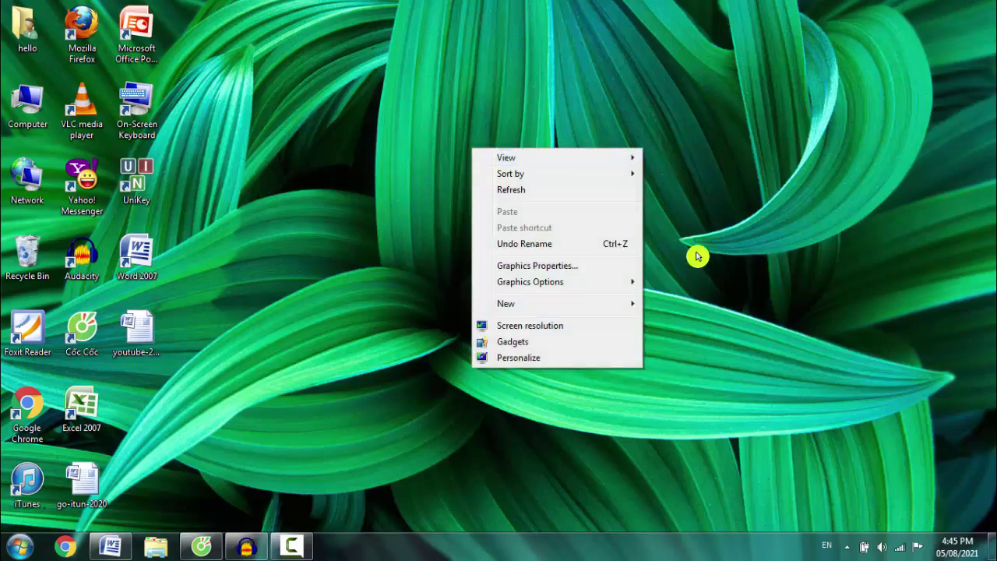
click(662, 119)
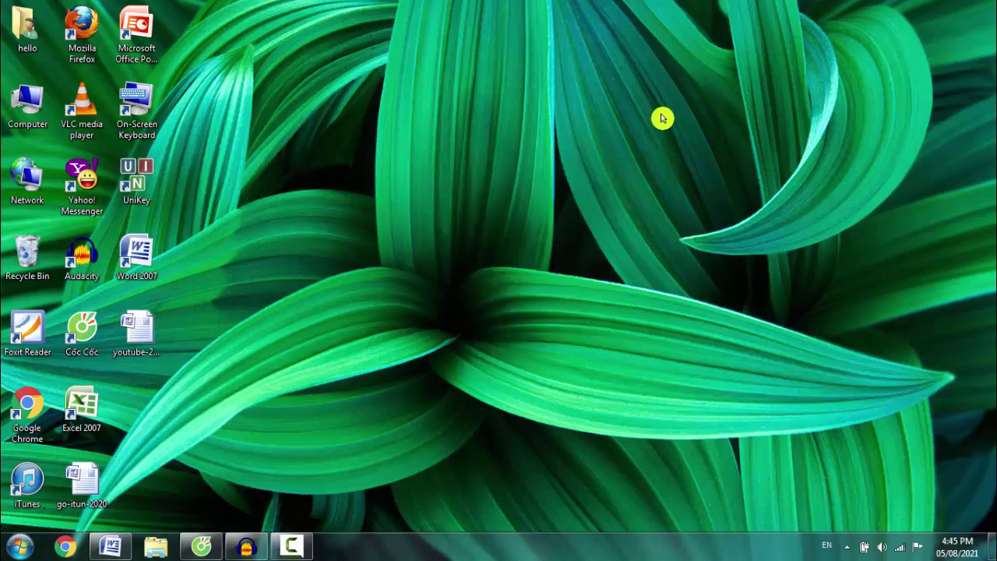
right_click(490, 146)
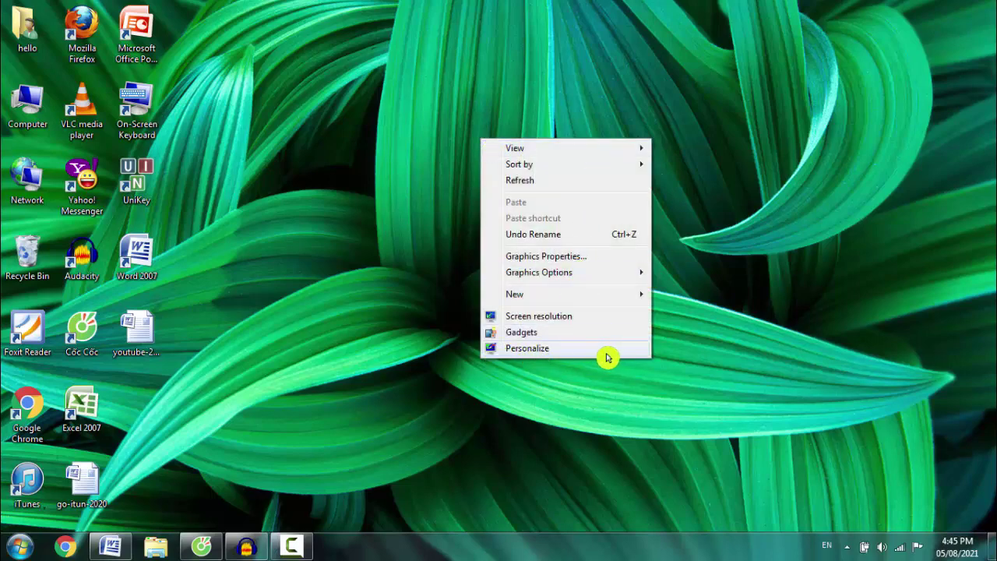
click(545, 349)
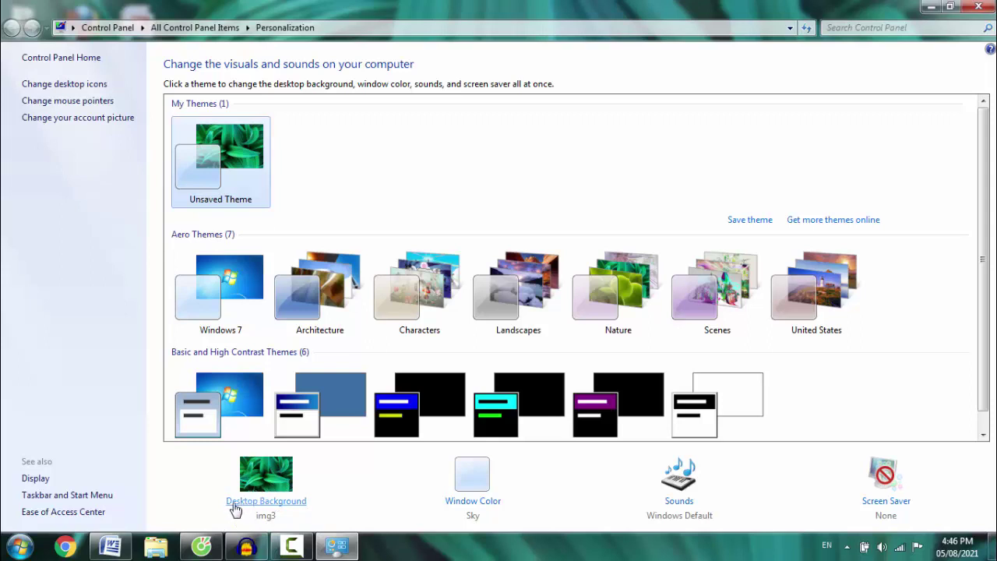
click(278, 484)
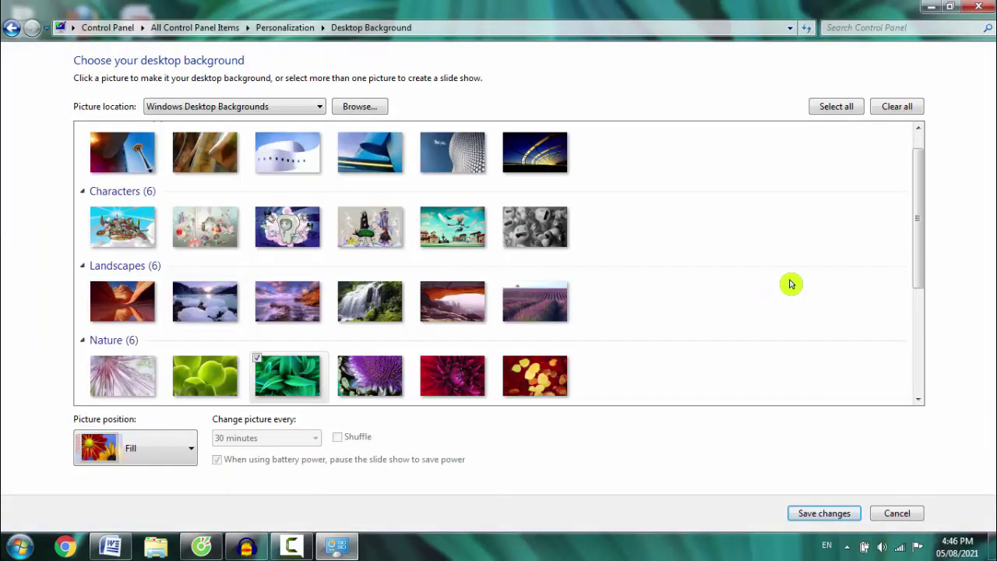
Set the third Landscapes picture, the purple seascape img9, as the desktop background, save it and view the desktop
scroll(926, 202, up, 1)
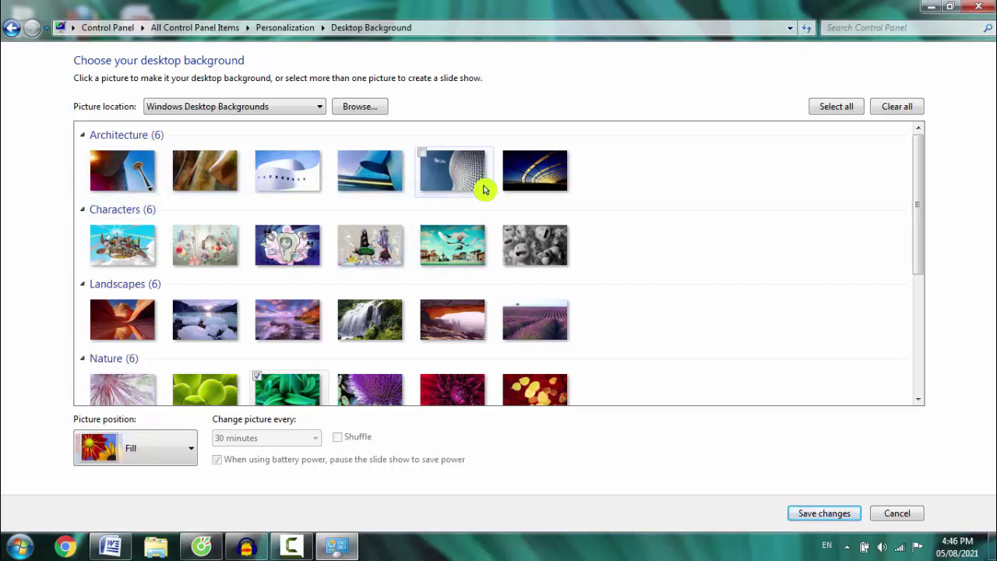
drag(926, 255, 927, 349)
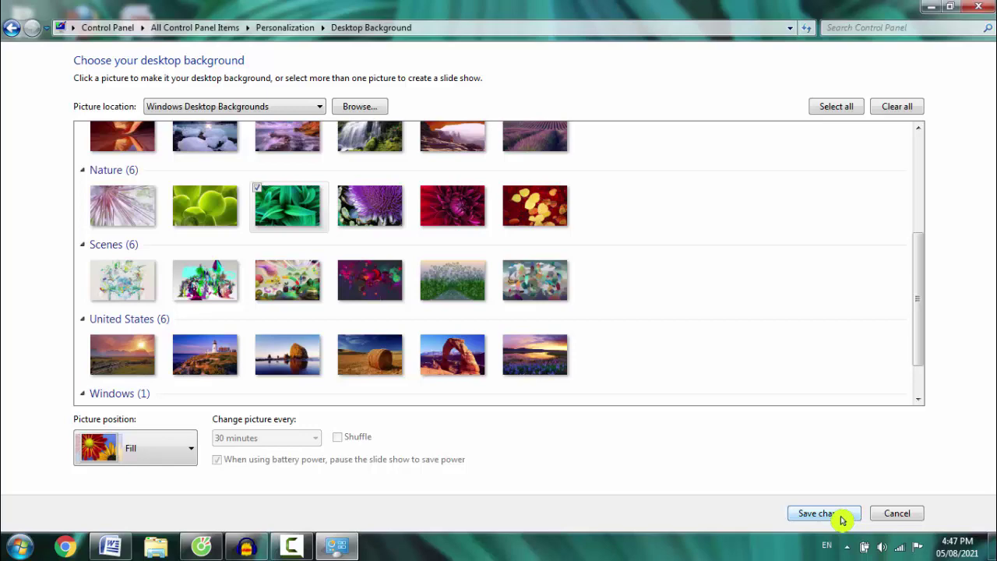
mouse_move(922, 312)
mouse_down()
mouse_move(928, 221)
mouse_move(927, 307)
mouse_up()
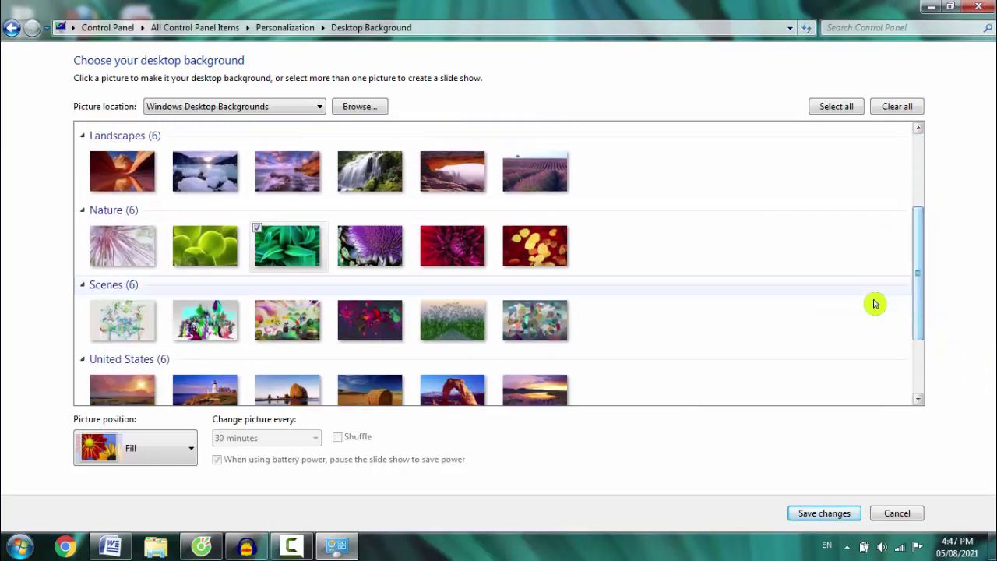
click(290, 181)
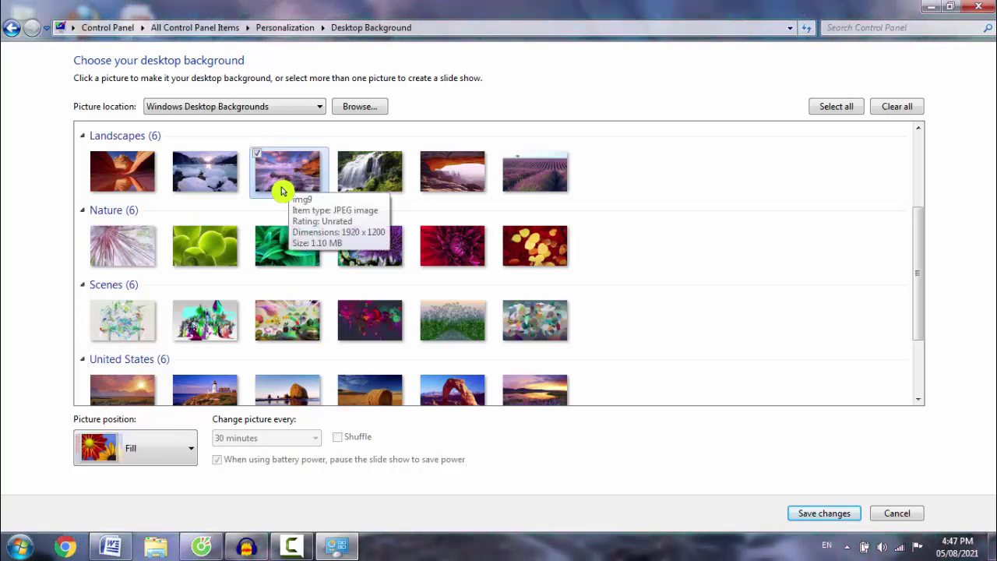
click(830, 521)
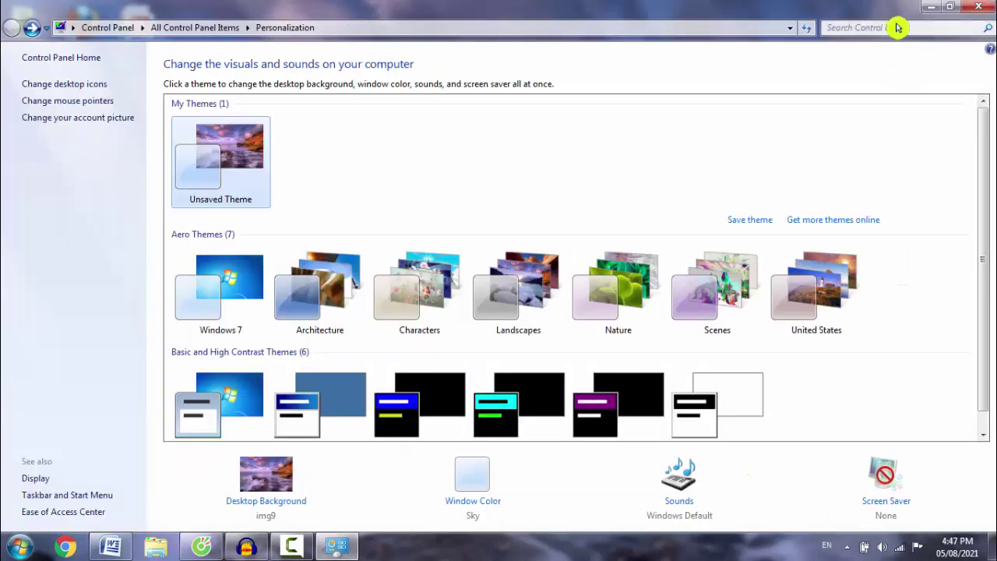
click(935, 14)
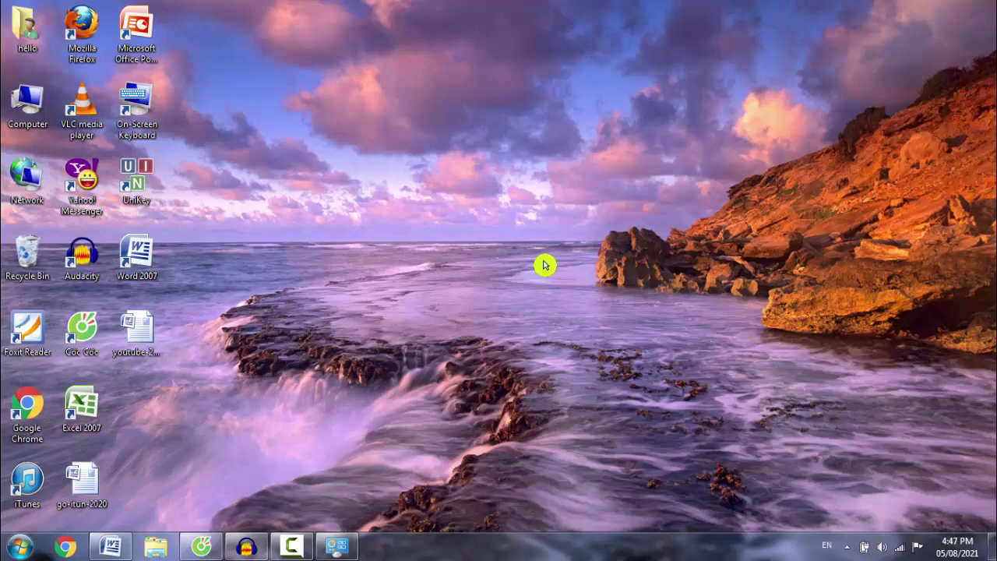
Return to the personalization settings, save the third United States picture, the rock on the beach, as desktop background and view the desktop
click(343, 546)
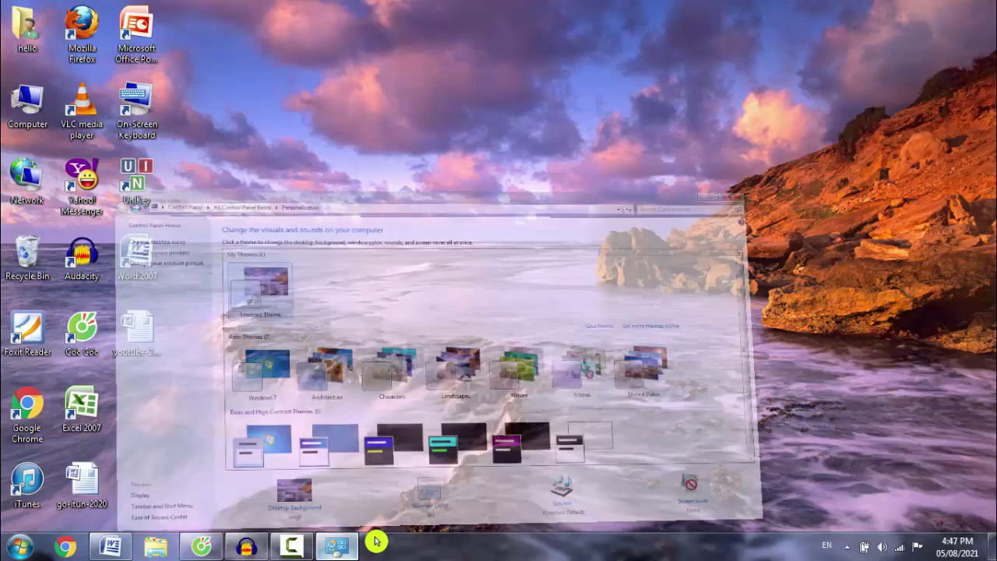
scroll(984, 269, down, 1)
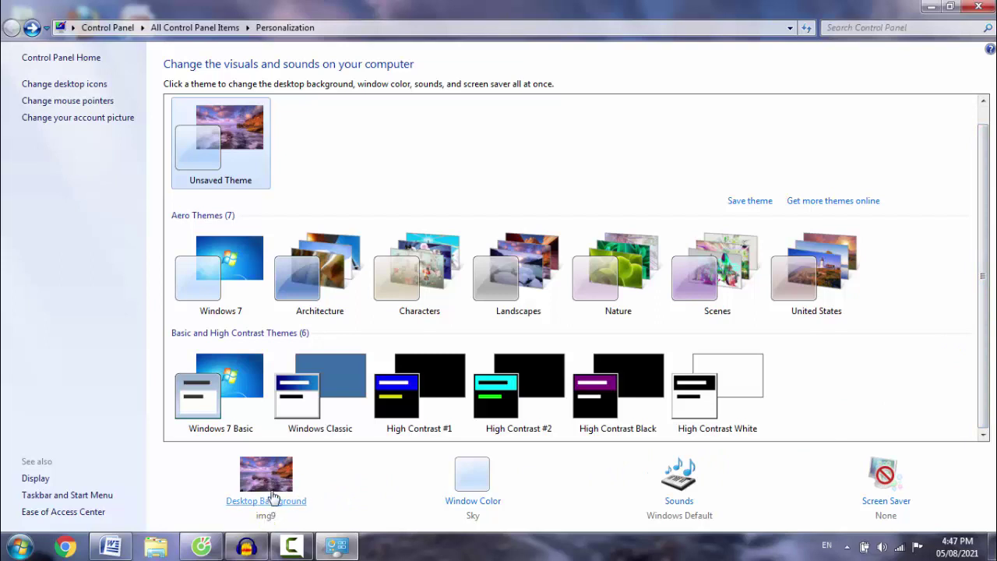
click(279, 505)
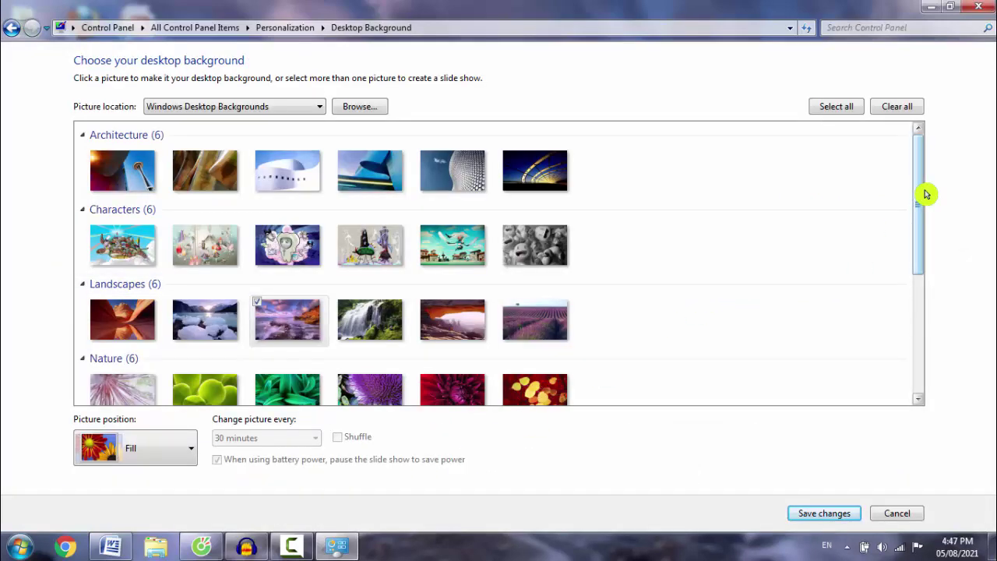
drag(923, 194, 924, 313)
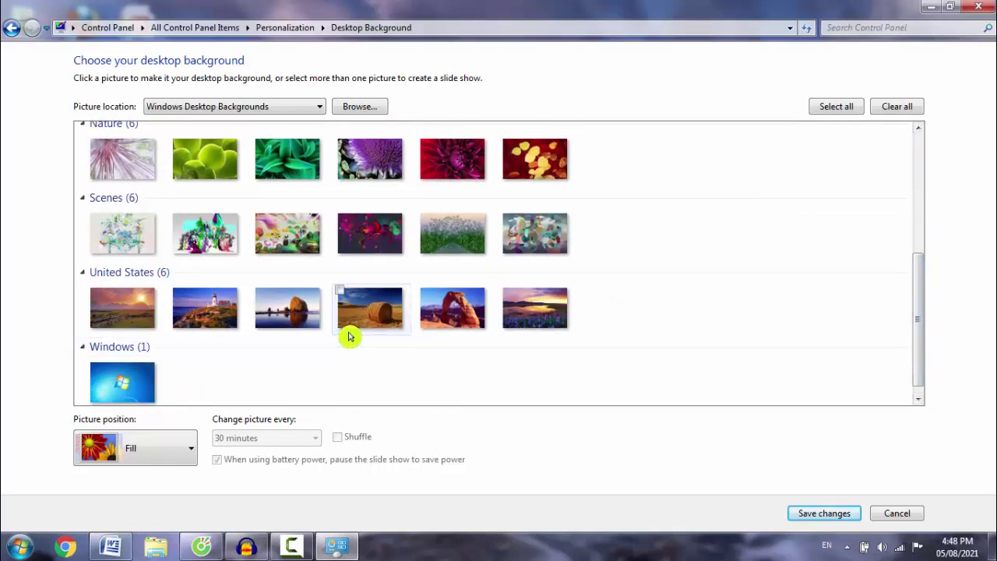
click(289, 315)
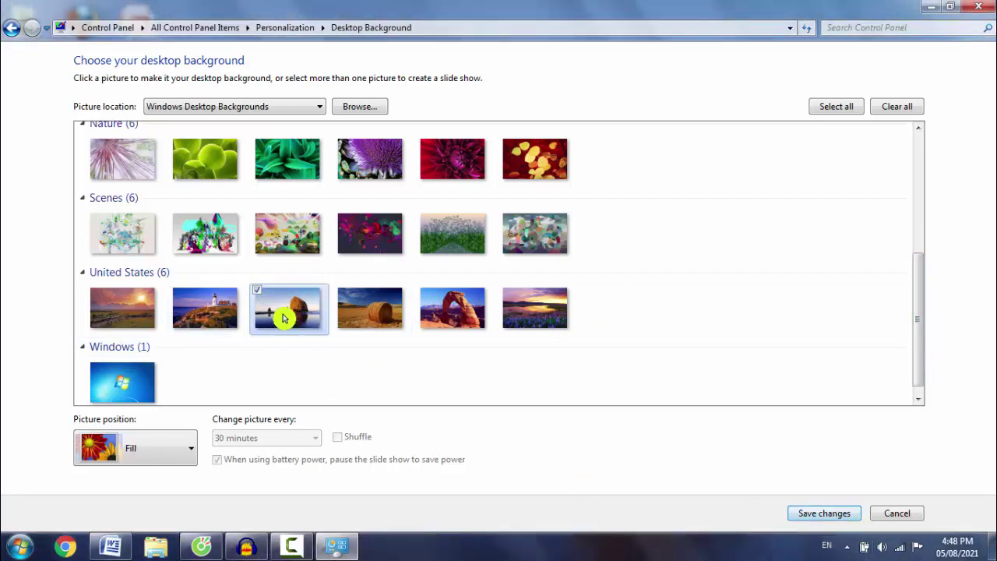
click(838, 517)
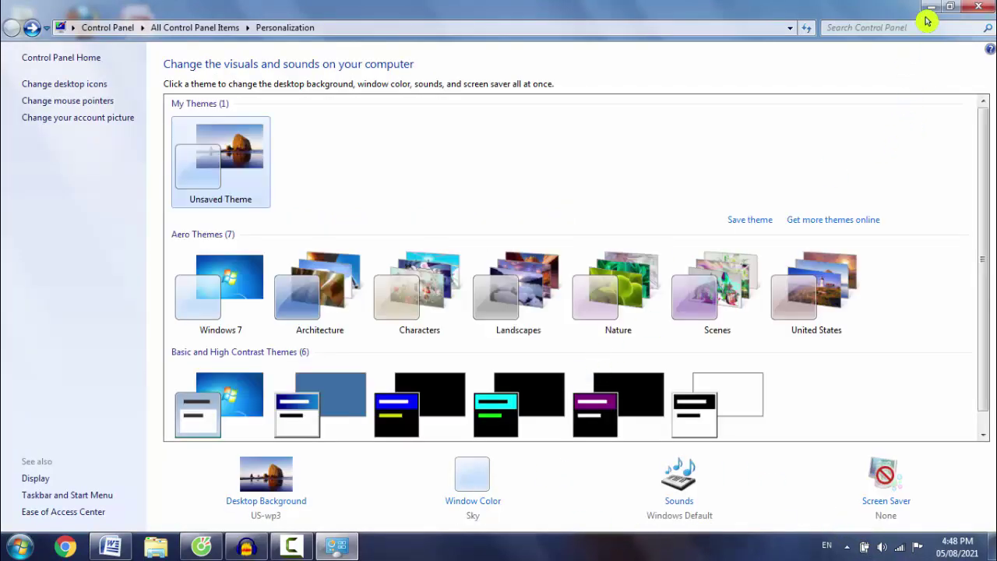
click(930, 7)
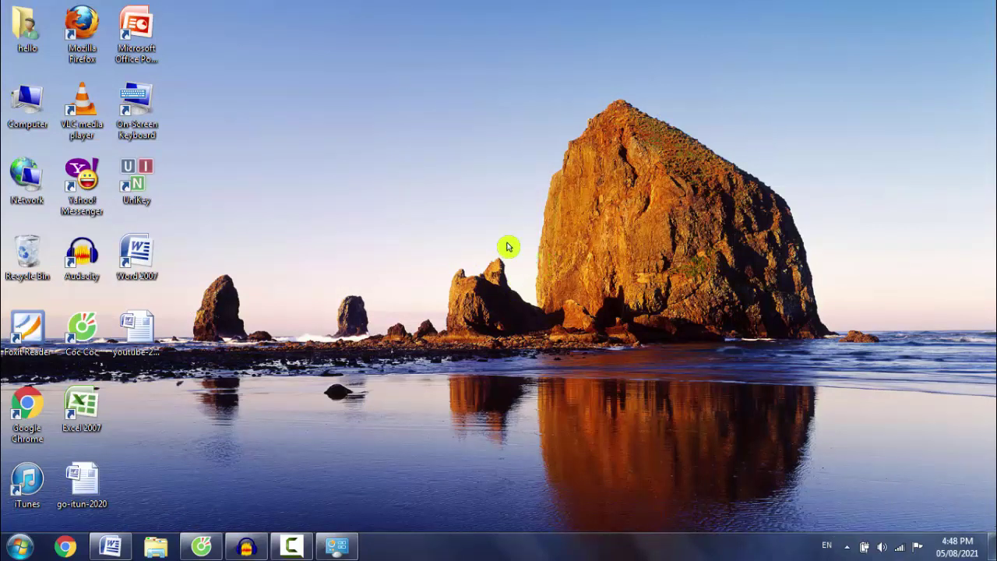
Reopen the personalization settings from the desktop, save the green leaves picture under Nature as the background and close the window
right_click(417, 159)
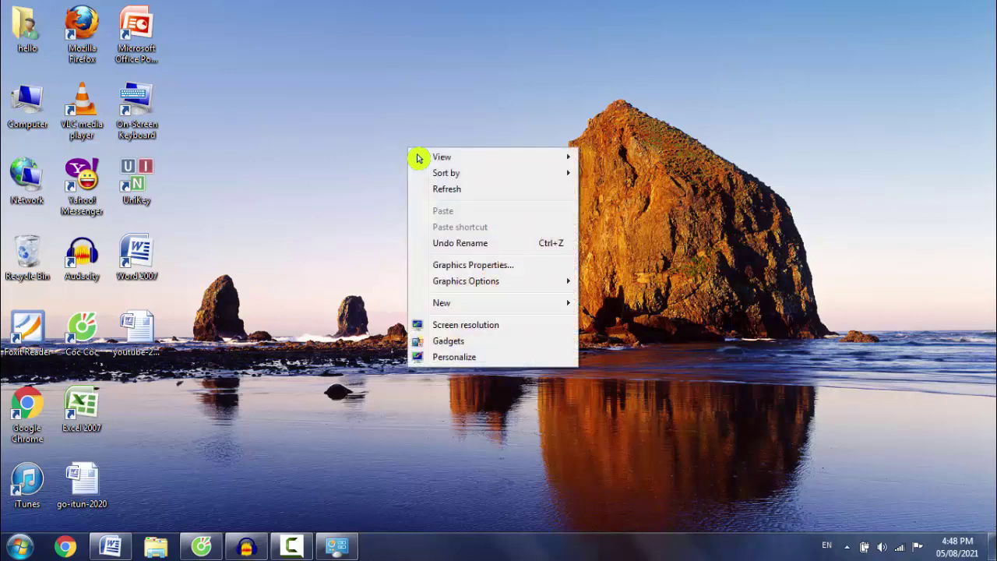
click(478, 358)
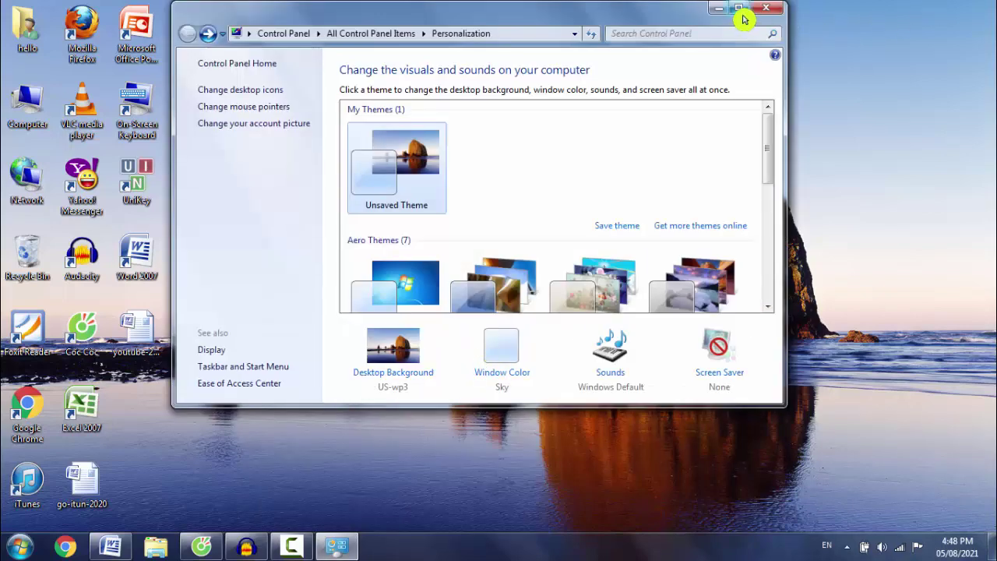
click(738, 8)
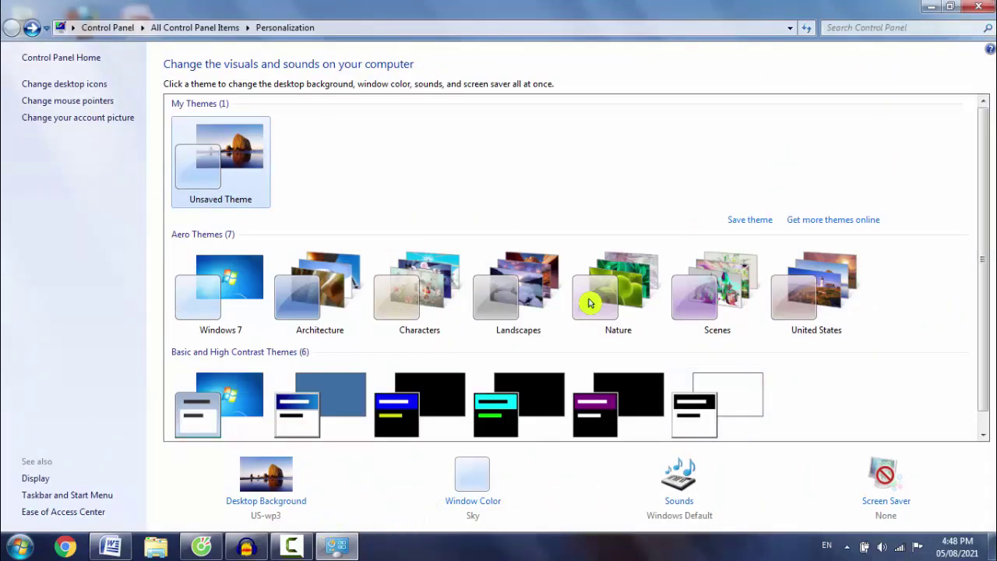
click(279, 484)
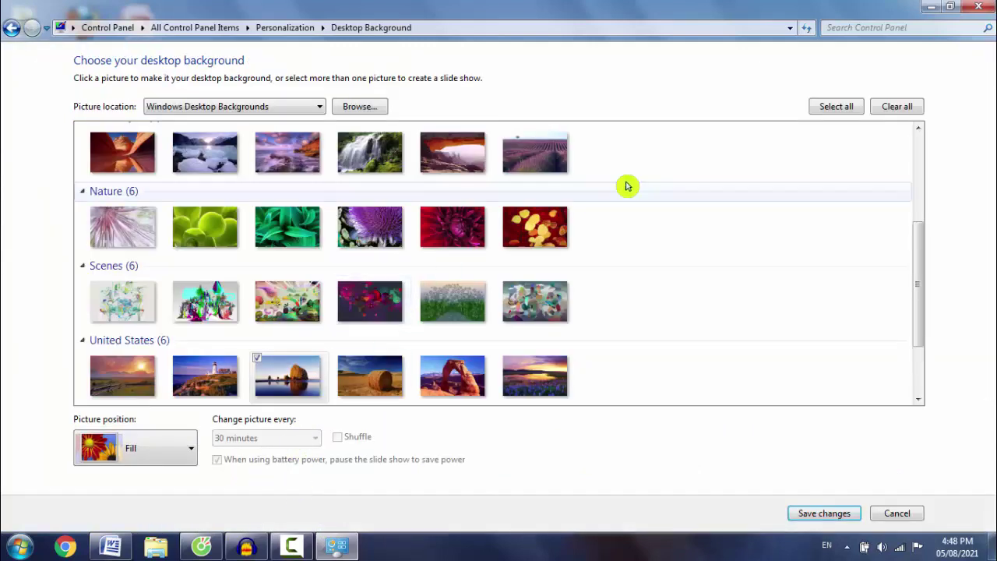
click(301, 239)
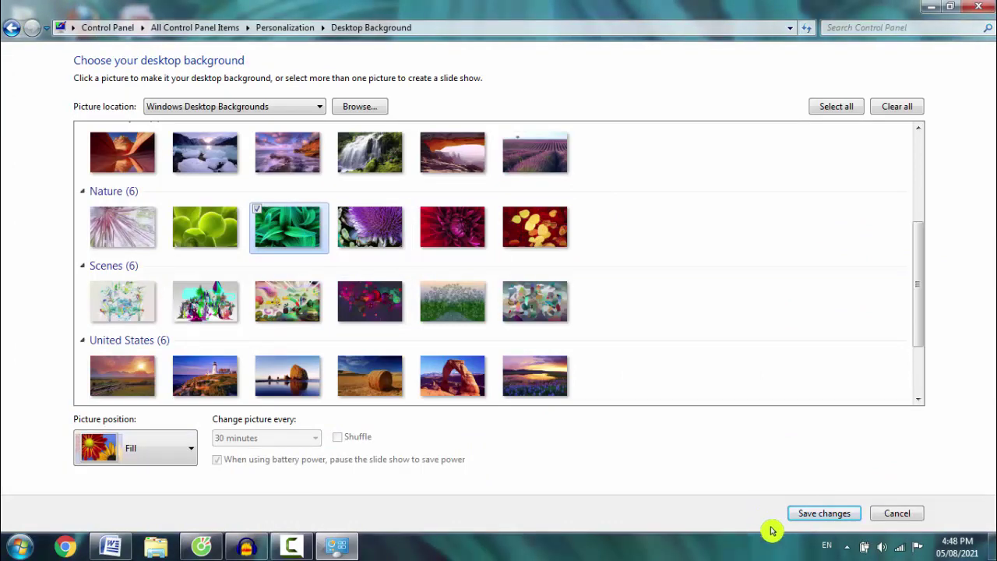
click(825, 513)
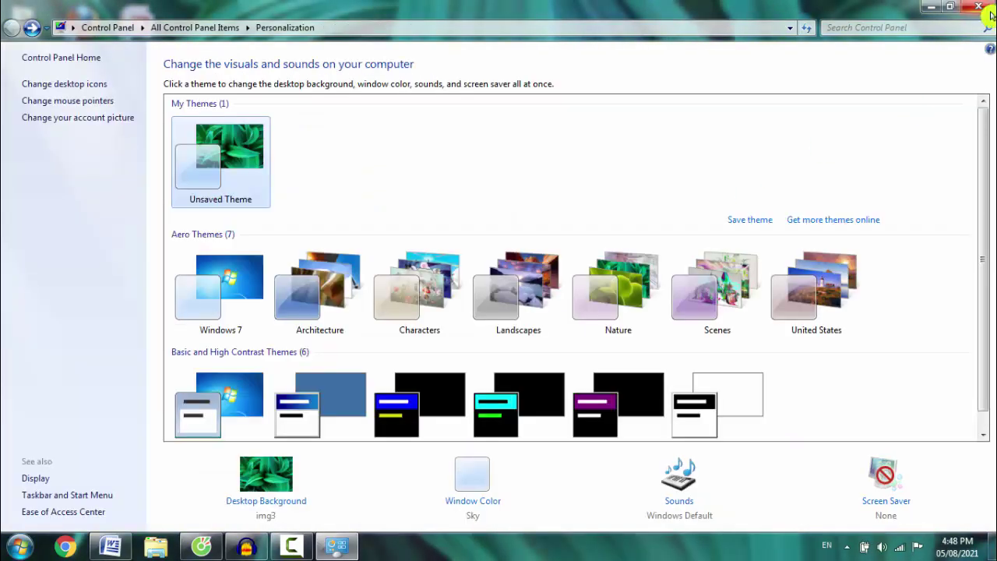
click(979, 7)
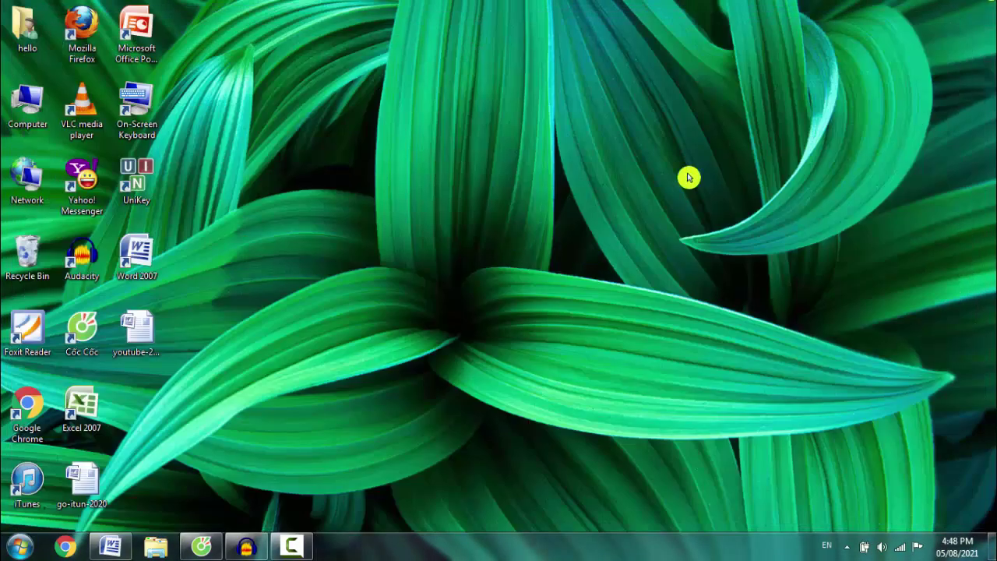
Refresh the desktop three times in a row
right_click(392, 207)
click(423, 253)
right_click(401, 195)
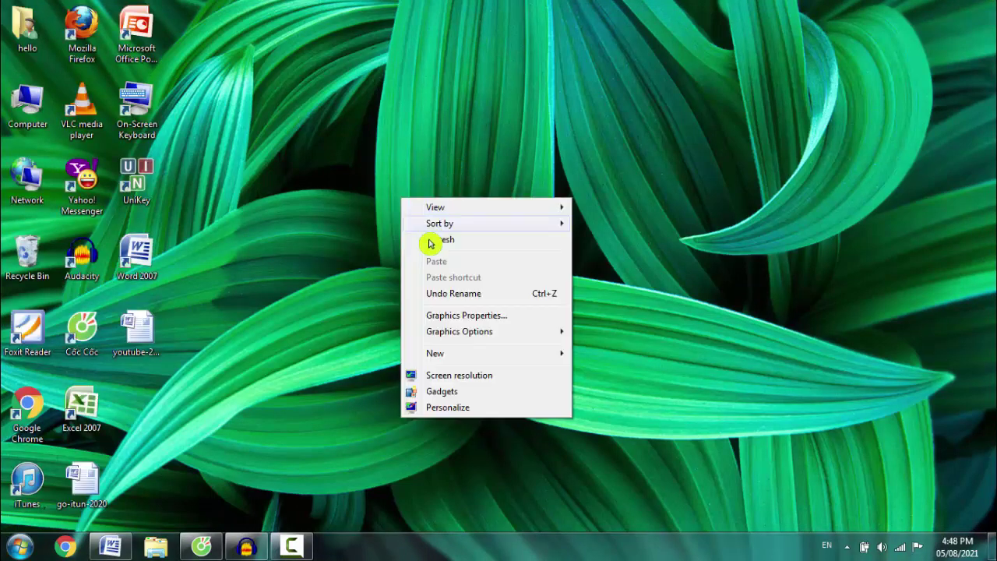
click(429, 247)
right_click(415, 186)
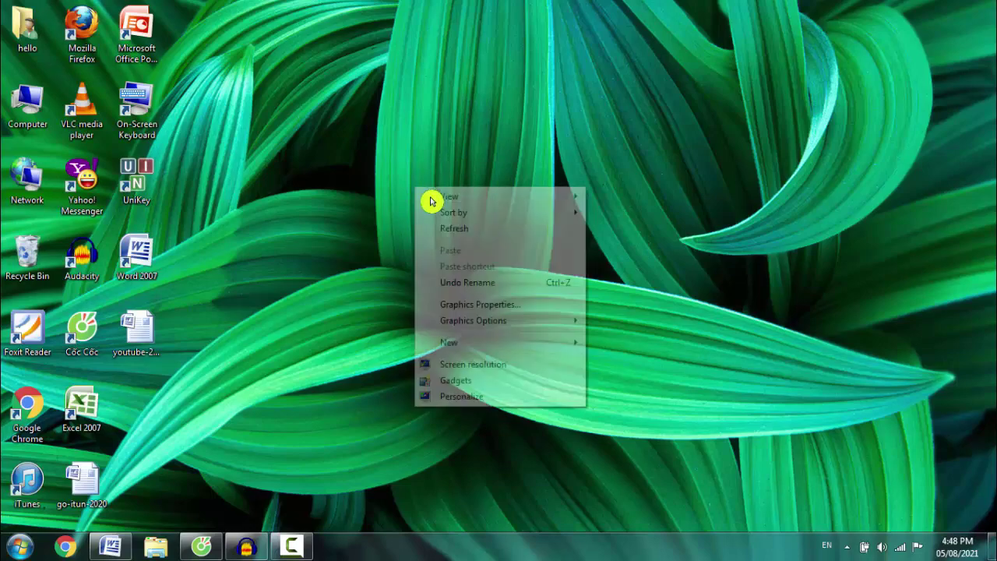
click(435, 225)
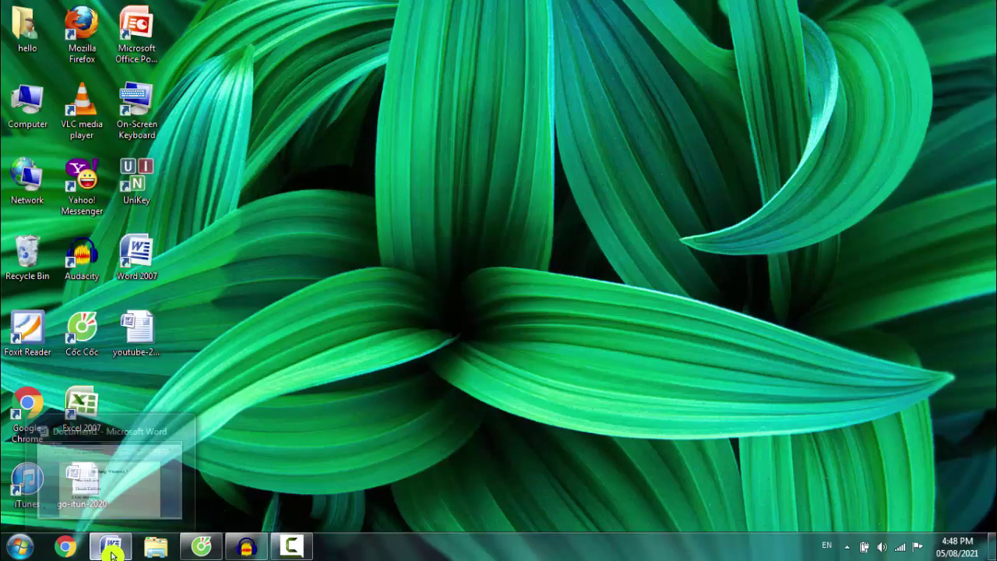
Switch back to the Word outline and highlight the second topic, Thanh Taskbar
click(242, 467)
drag(236, 328, 469, 327)
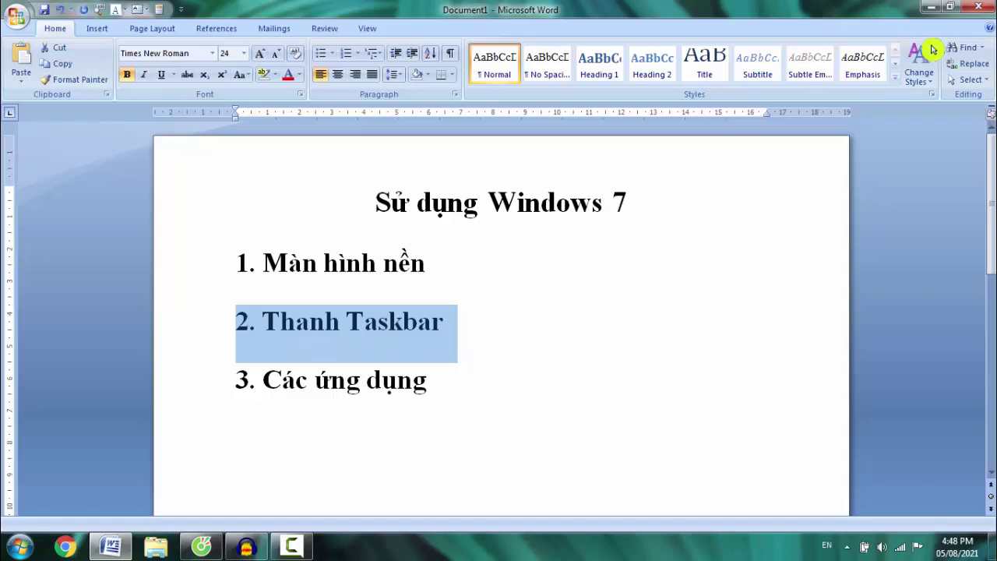
Minimize the Word document, restore it, and minimize it again to return to the desktop
click(928, 14)
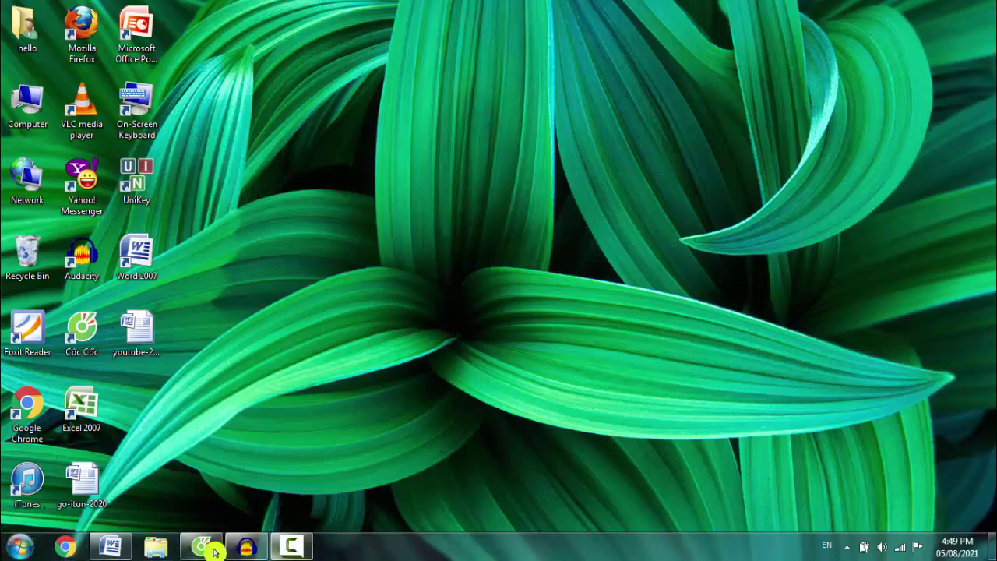
click(110, 545)
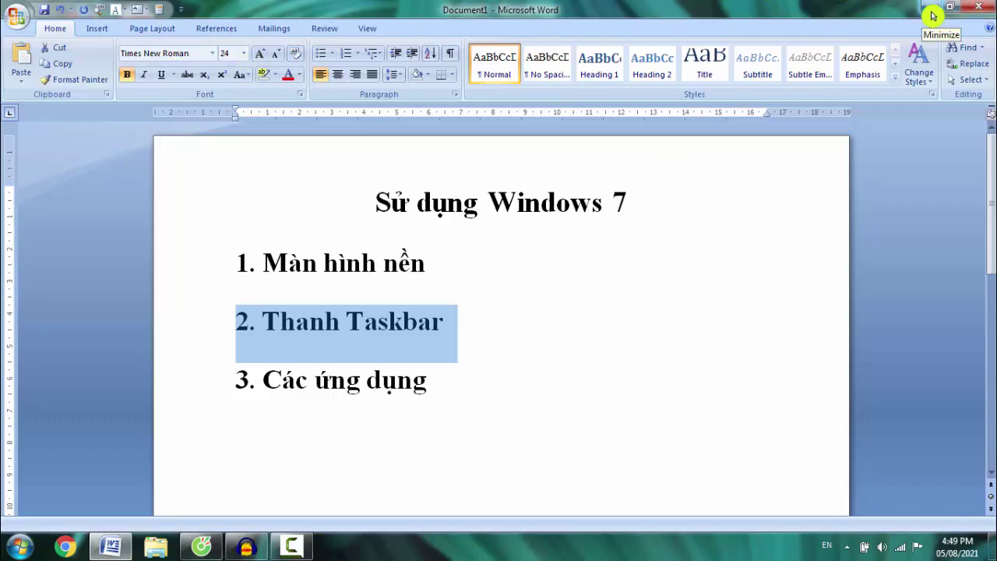
click(888, 31)
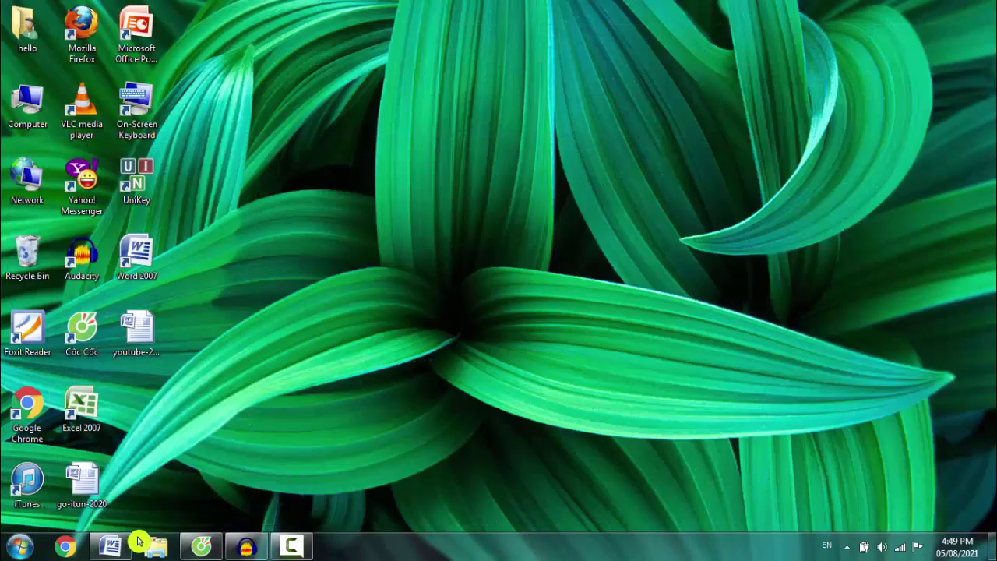
Switch to the Cốc Cốc browser, minimize and restore it, close the YouTube Studio tab and minimize the browser again
click(209, 552)
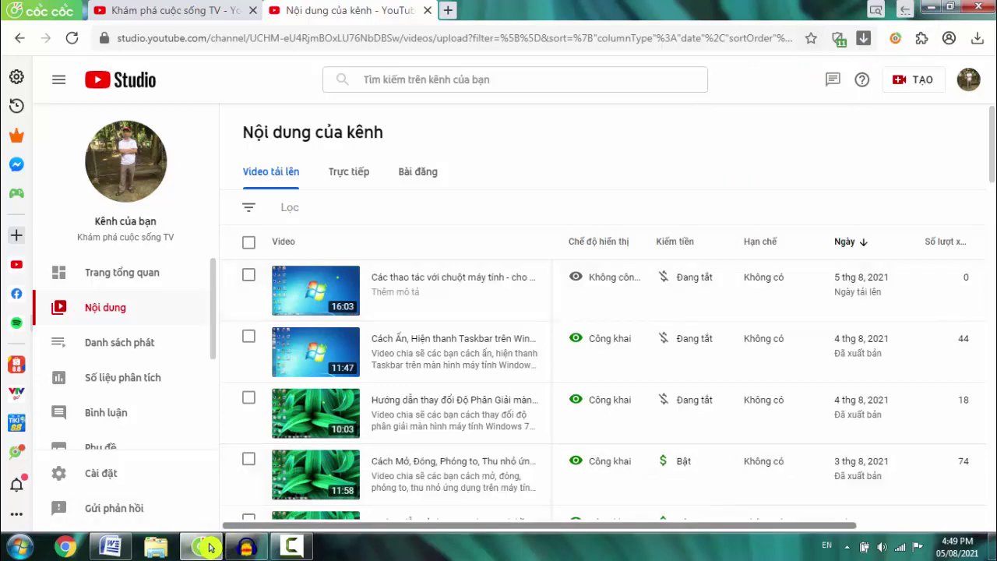
mouse_move(205, 552)
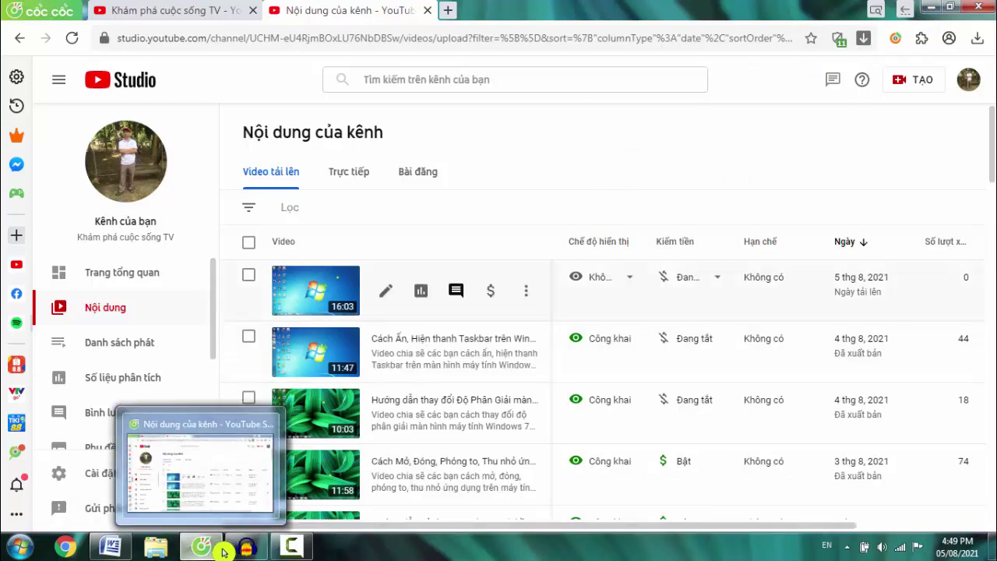
click(204, 550)
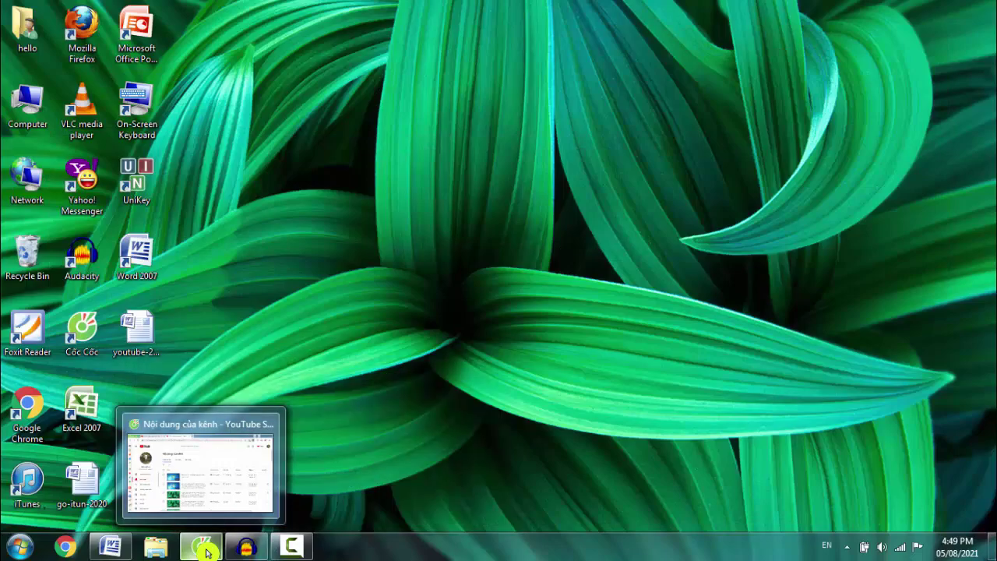
click(204, 549)
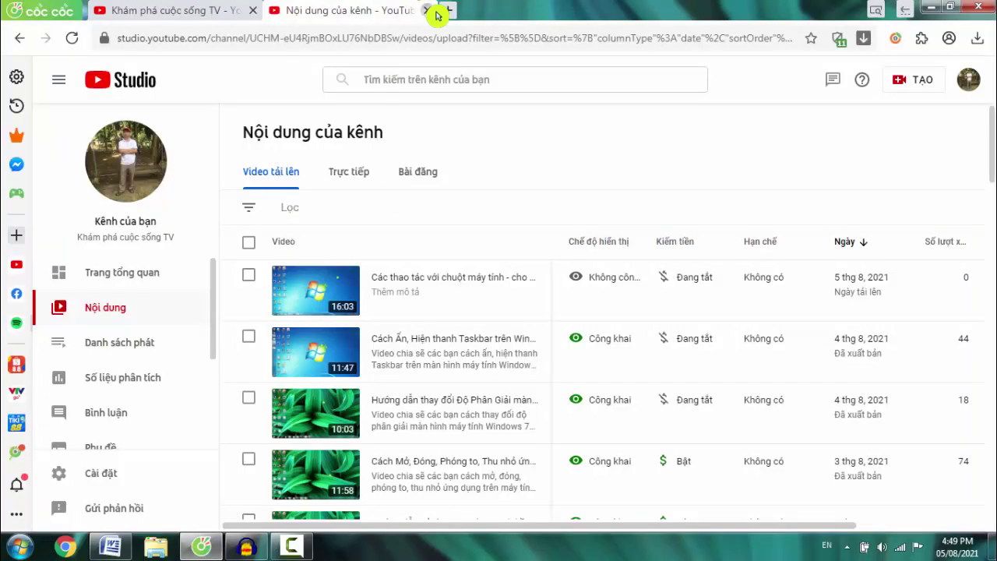
click(433, 12)
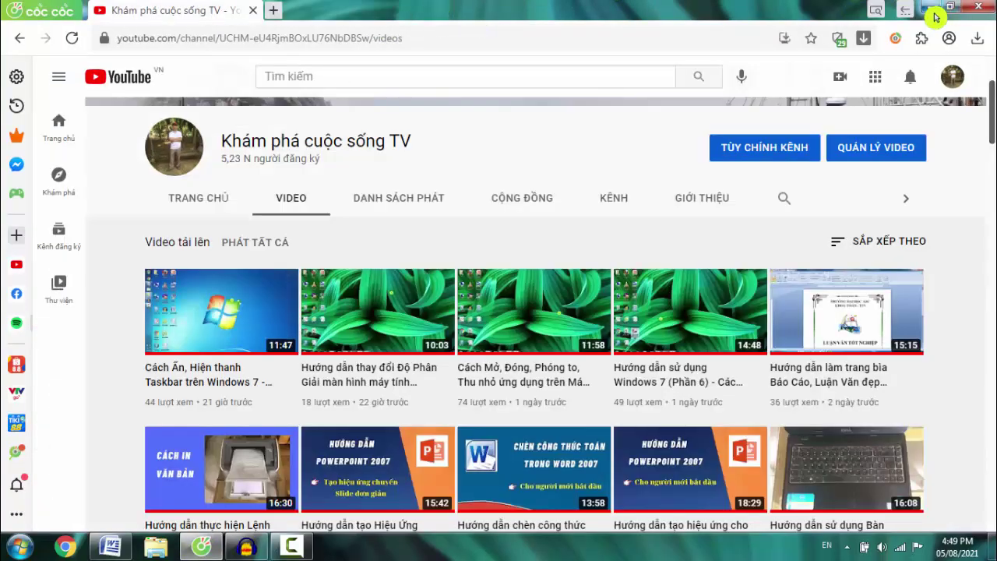
click(934, 11)
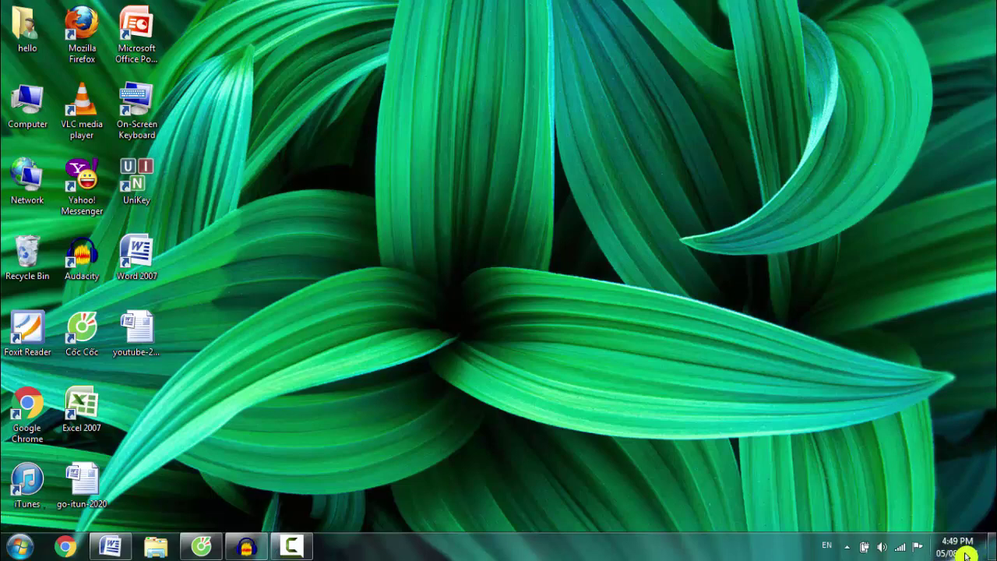
Examine the clock, speaker volume control and battery power plan options in the notification area, closing each pop-up
mouse_move(965, 554)
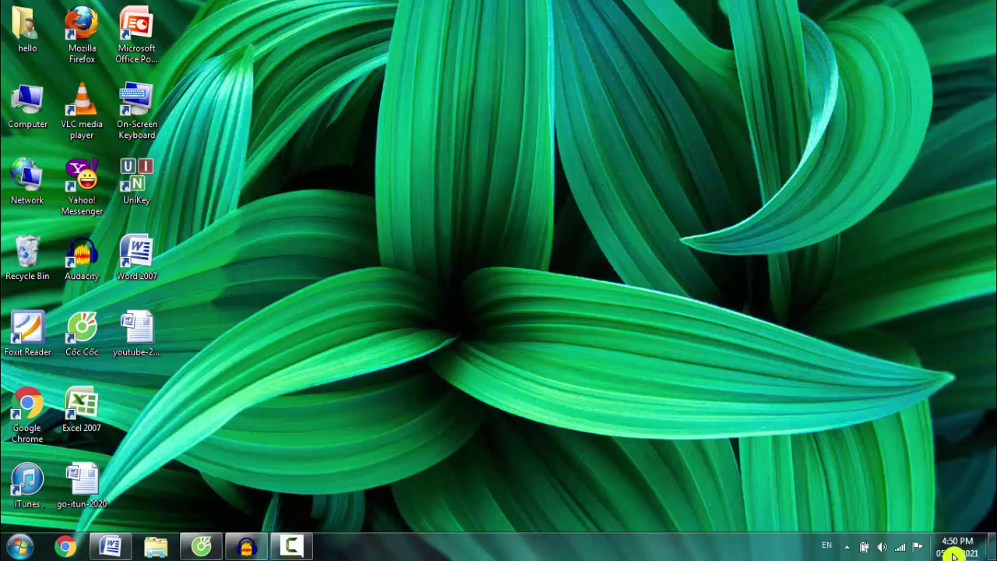
click(884, 548)
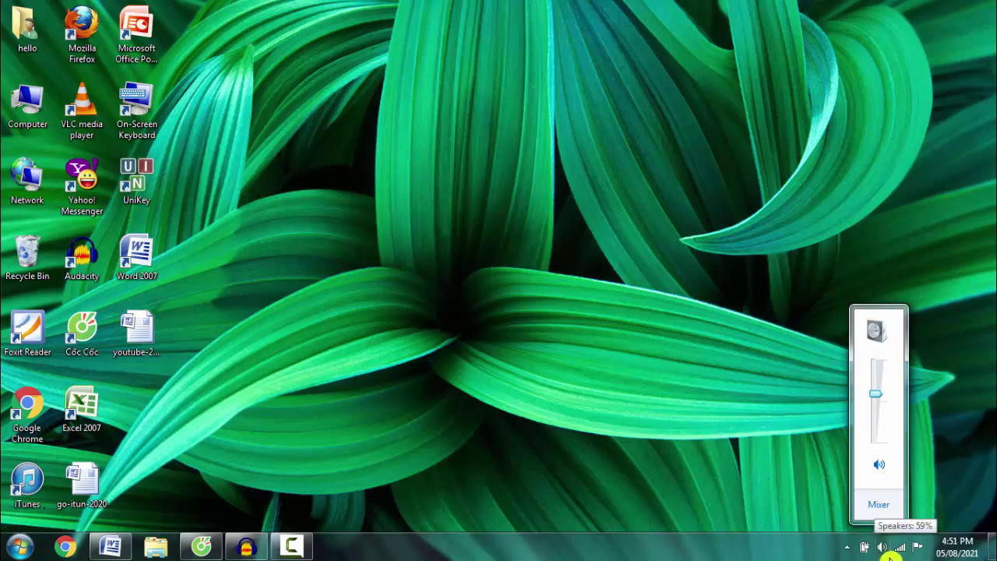
click(885, 550)
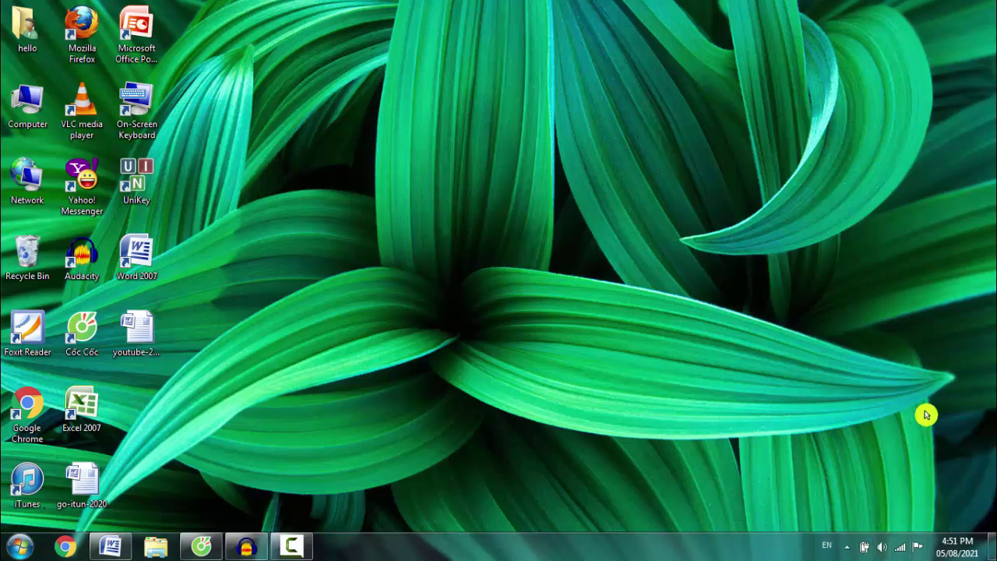
click(865, 547)
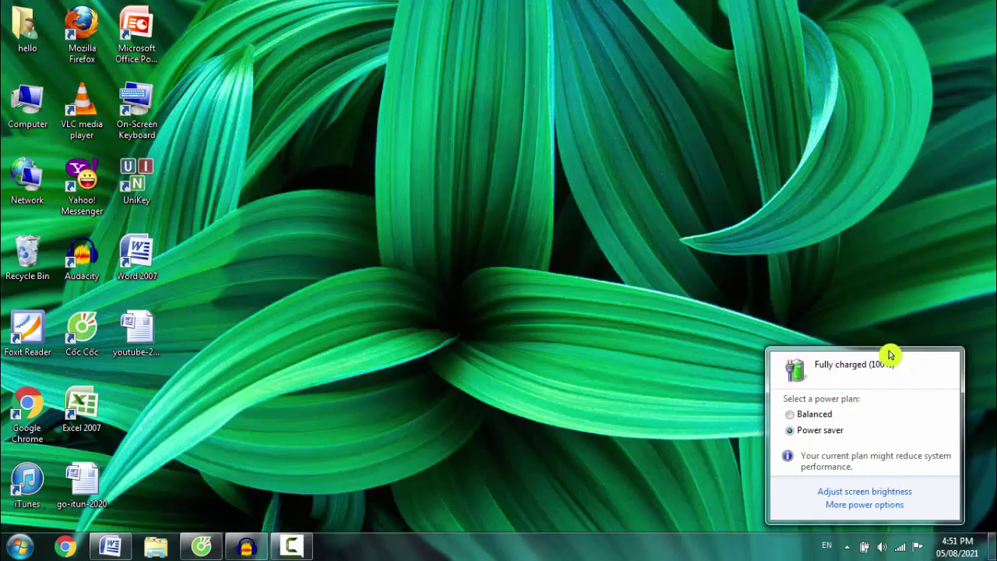
click(716, 551)
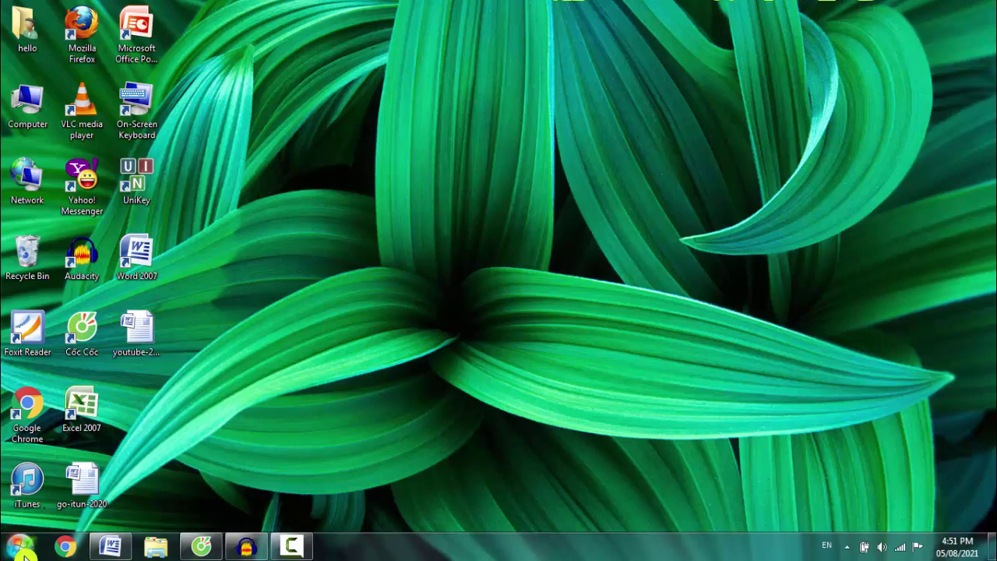
Switch back to the Word outline, highlight the third topic, Các ứng dụng, and minimize Word
click(110, 546)
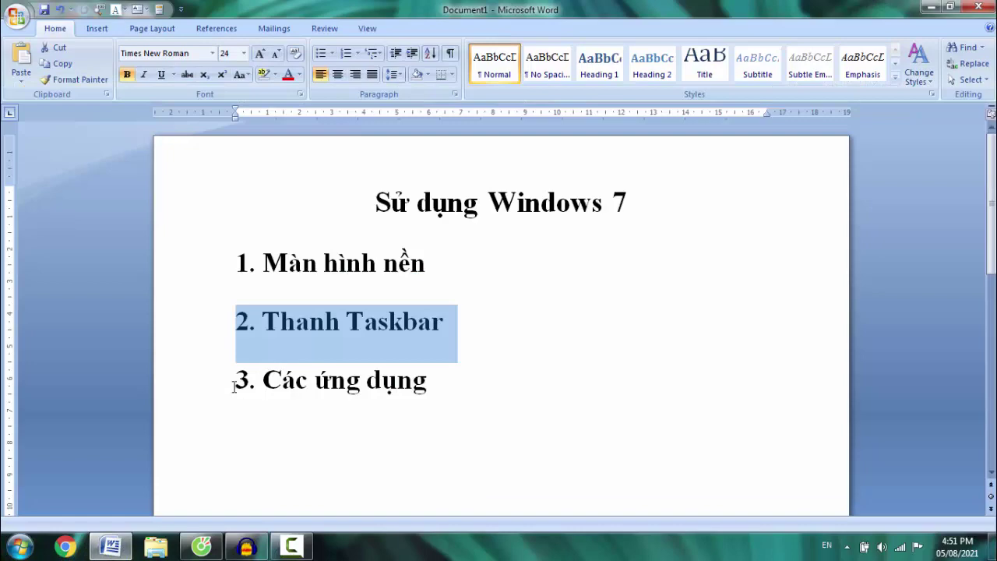
drag(233, 387, 441, 383)
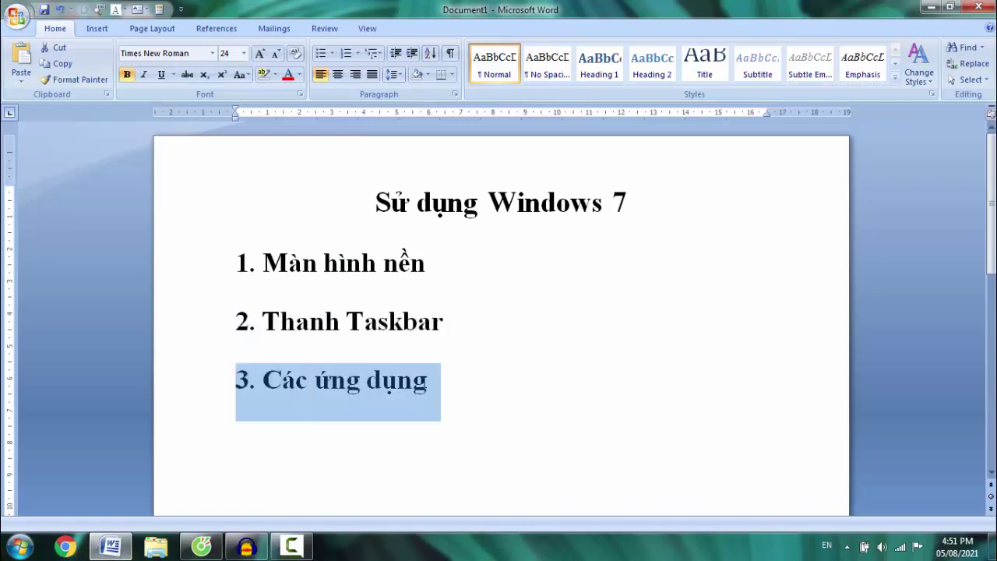
click(440, 385)
click(928, 7)
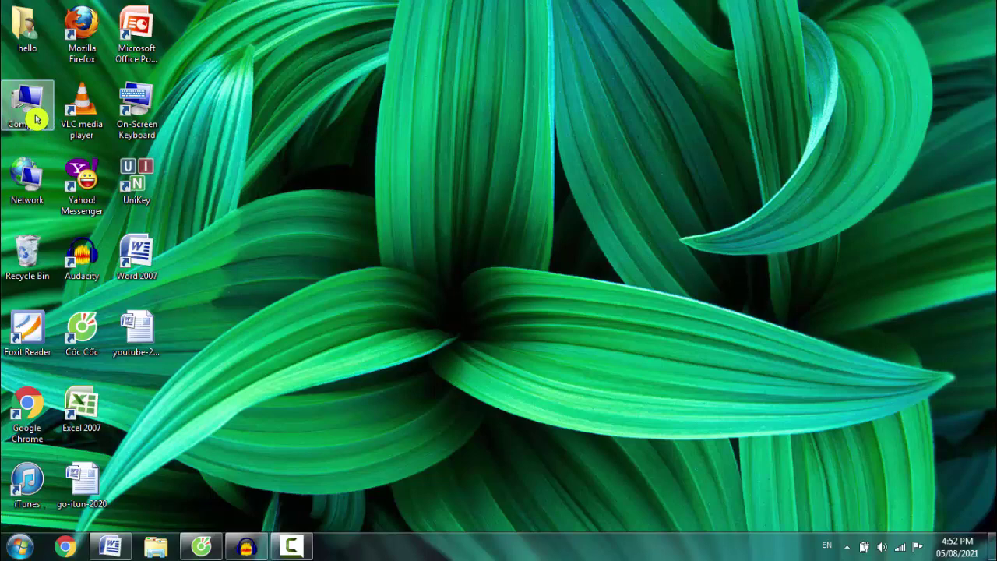
Open Computer in a maximized window, browse drive WIN (D:) and its phan-mem-7-zip folder, go back and close the window
double_click(34, 117)
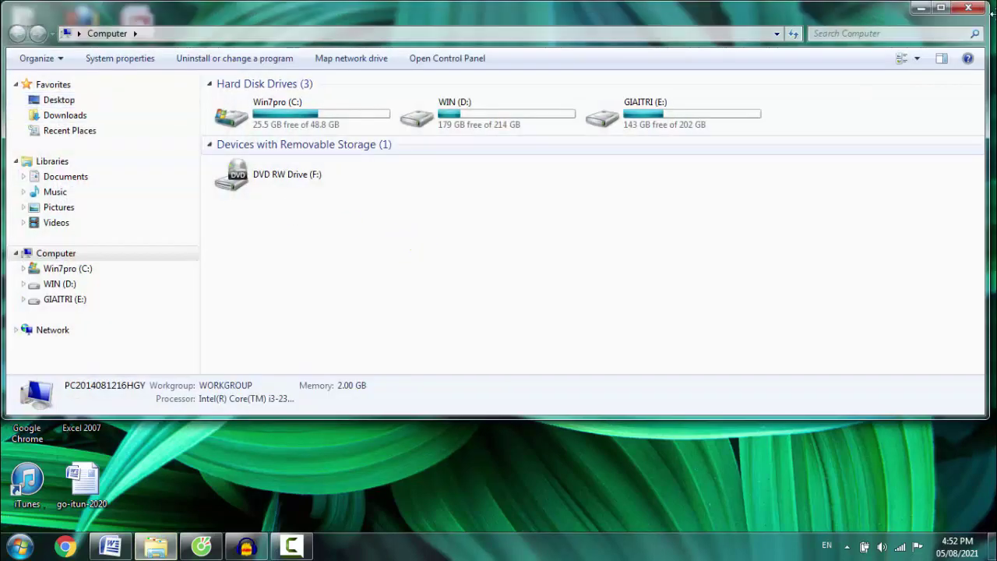
click(944, 16)
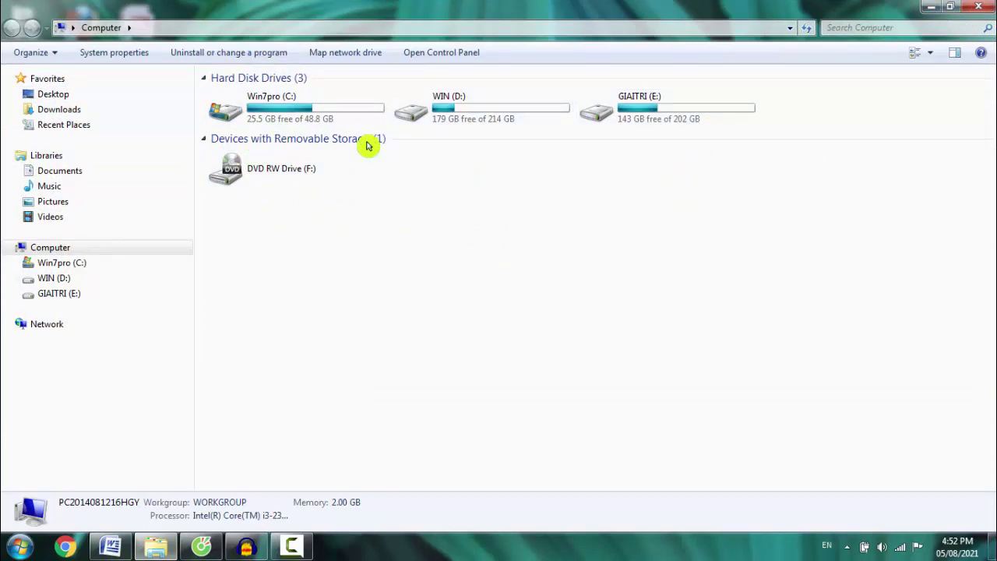
click(491, 129)
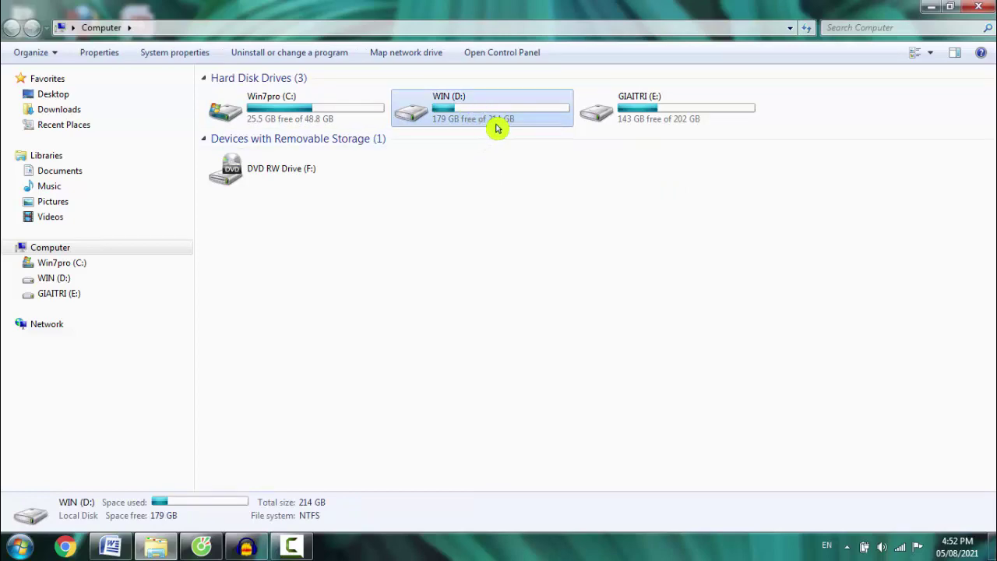
double_click(496, 127)
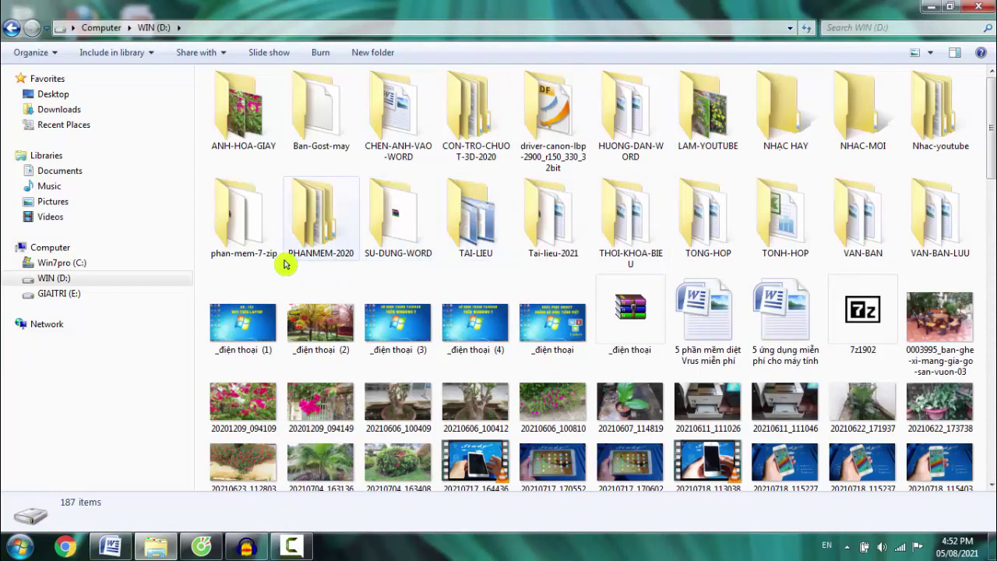
click(261, 220)
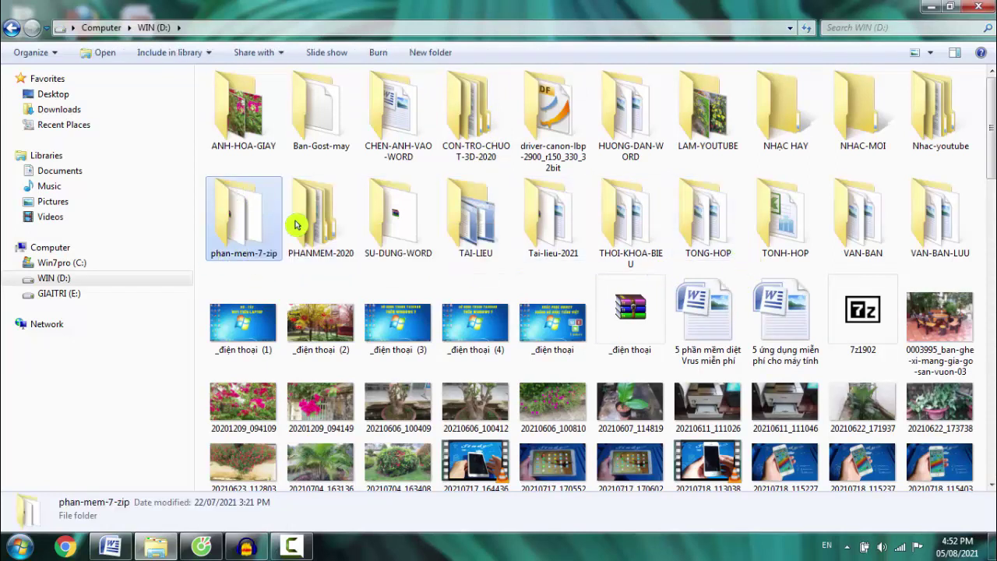
double_click(250, 215)
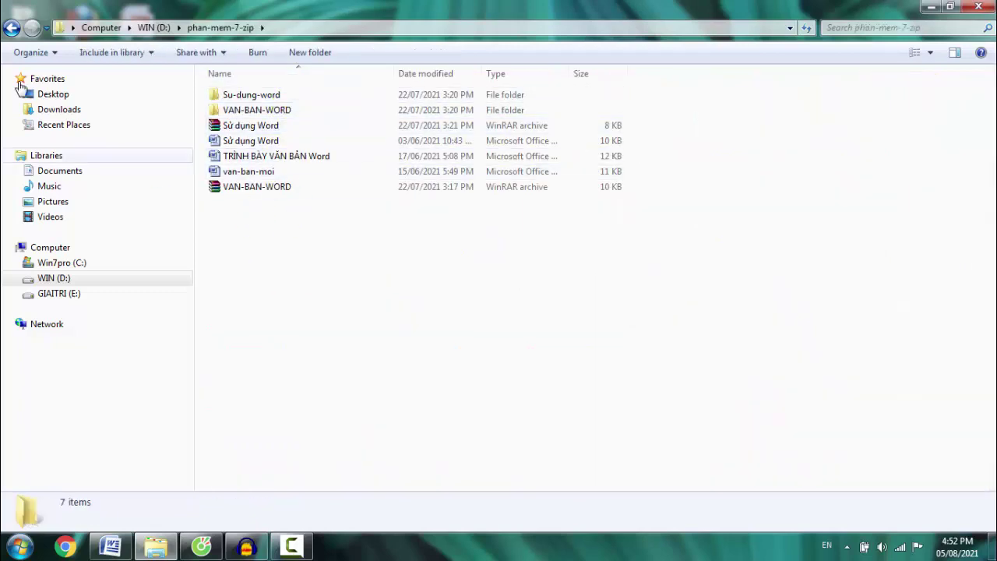
click(12, 28)
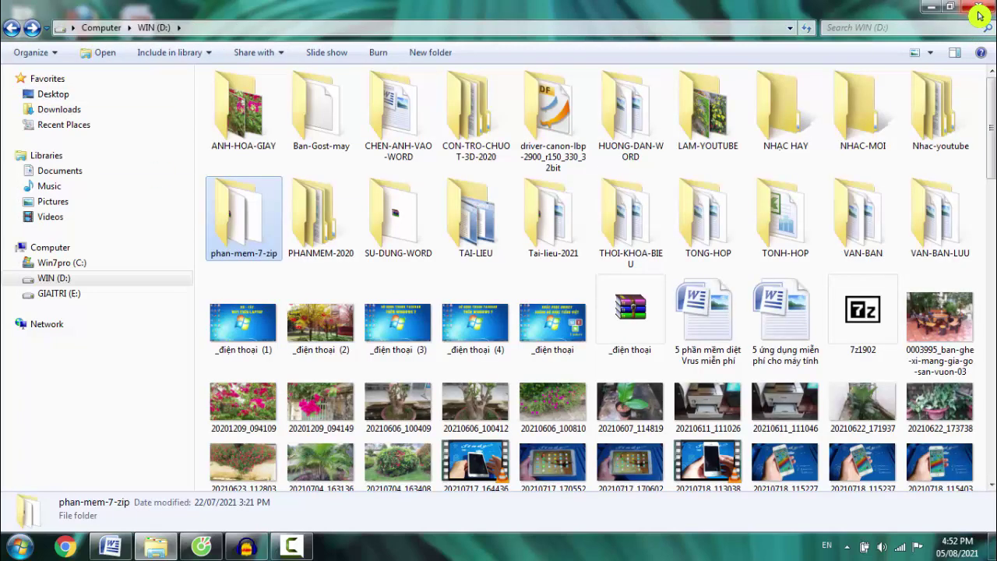
click(980, 13)
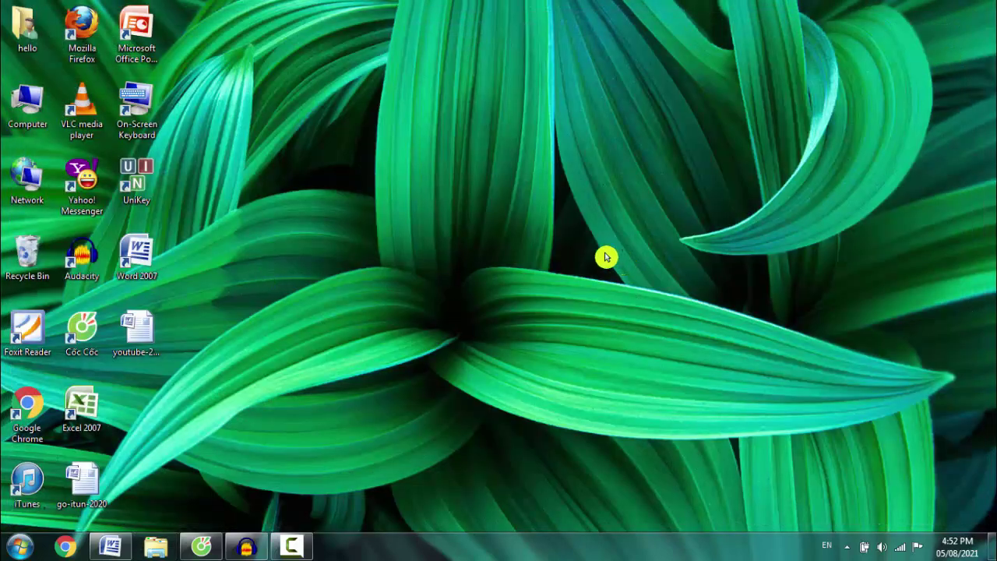
Open UniKey, move its window slightly and close it, and view the Recycle Bin's contents before closing that window
double_click(152, 183)
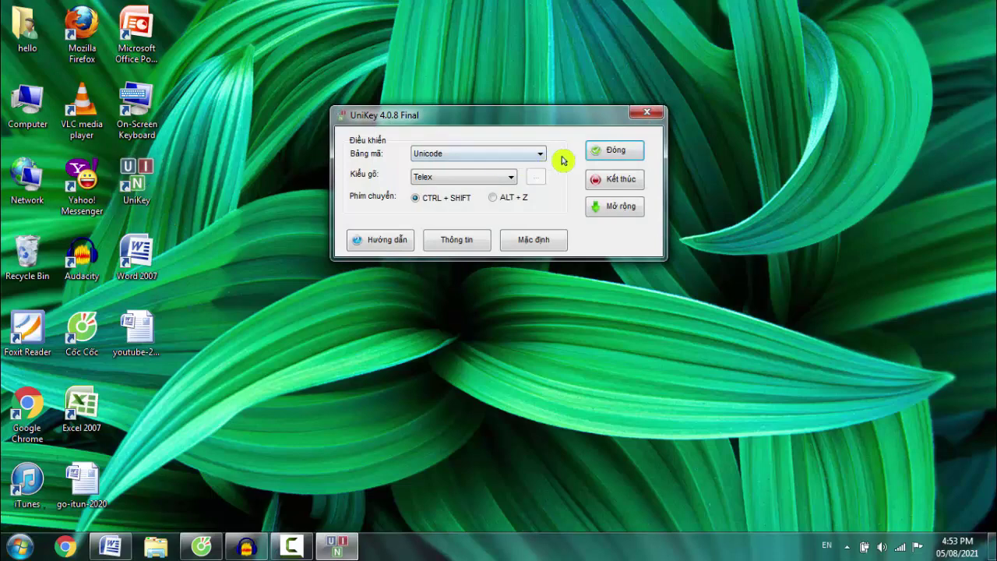
drag(538, 127, 580, 141)
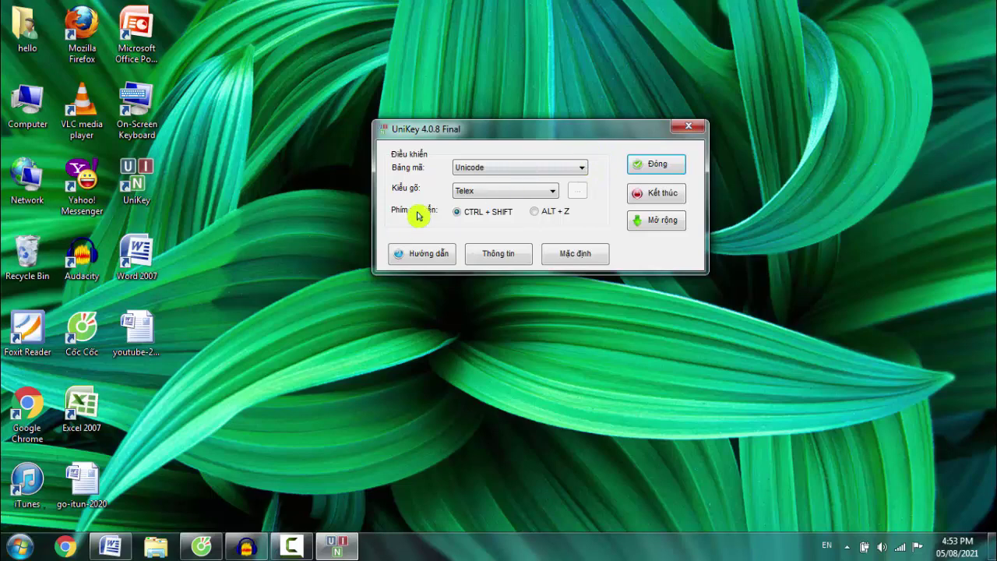
click(690, 127)
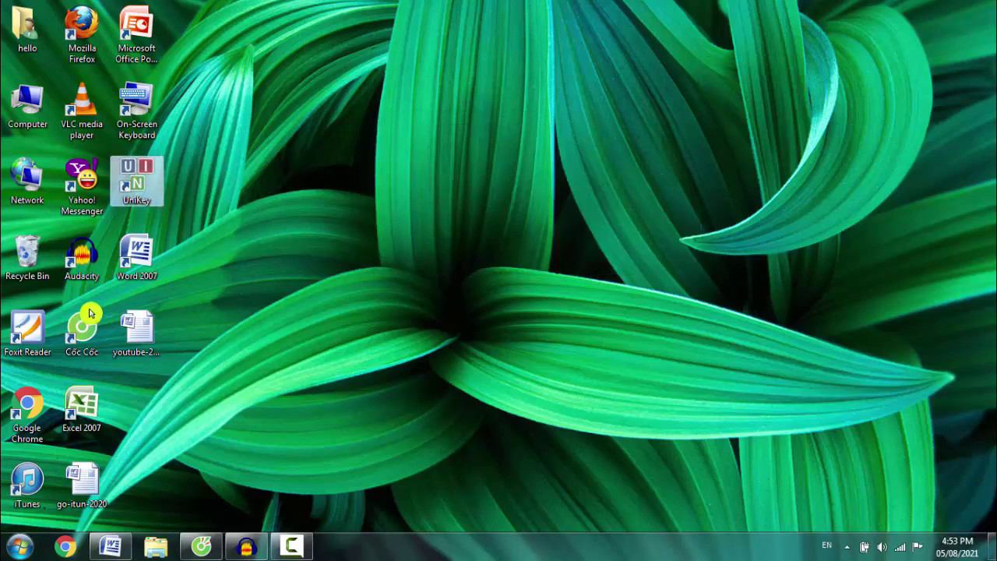
double_click(37, 261)
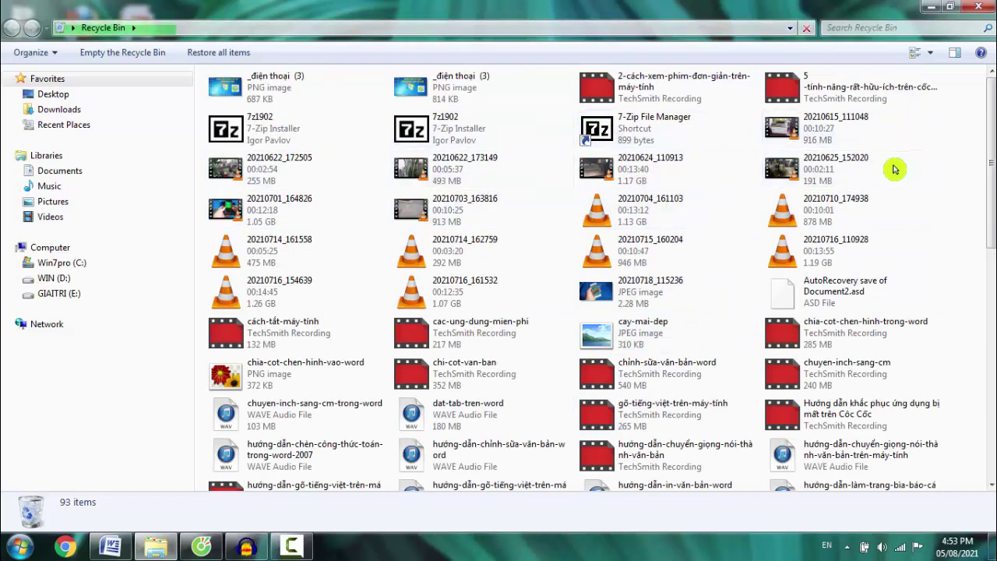
click(978, 7)
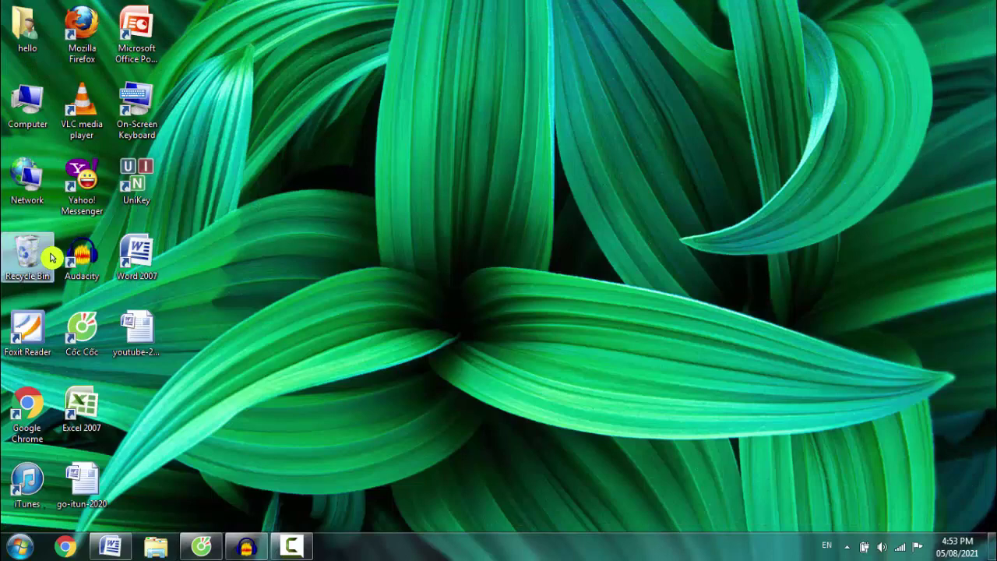
Switch to the Cốc Cốc browser, go to the YouTube home page and minimize the browser
click(102, 353)
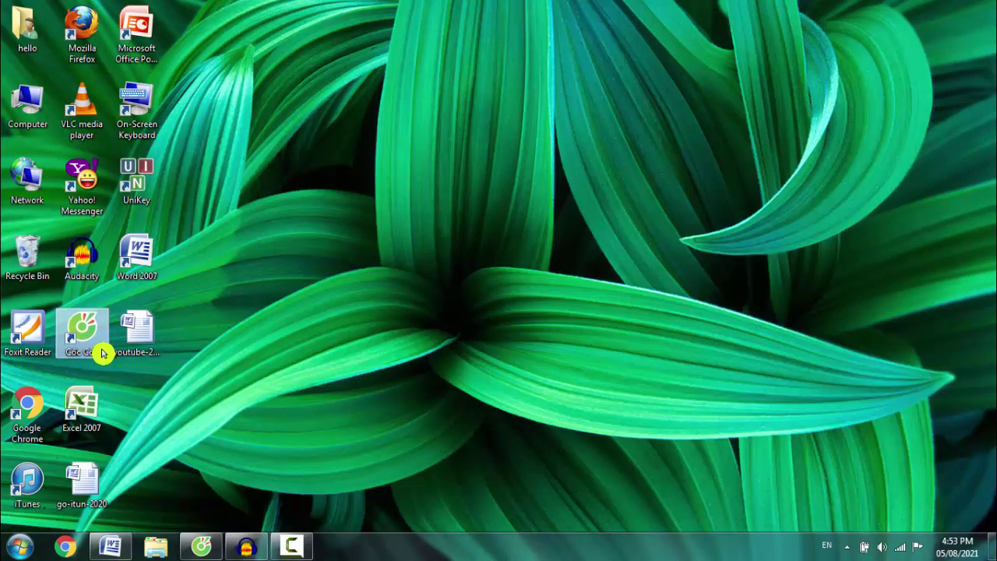
click(204, 549)
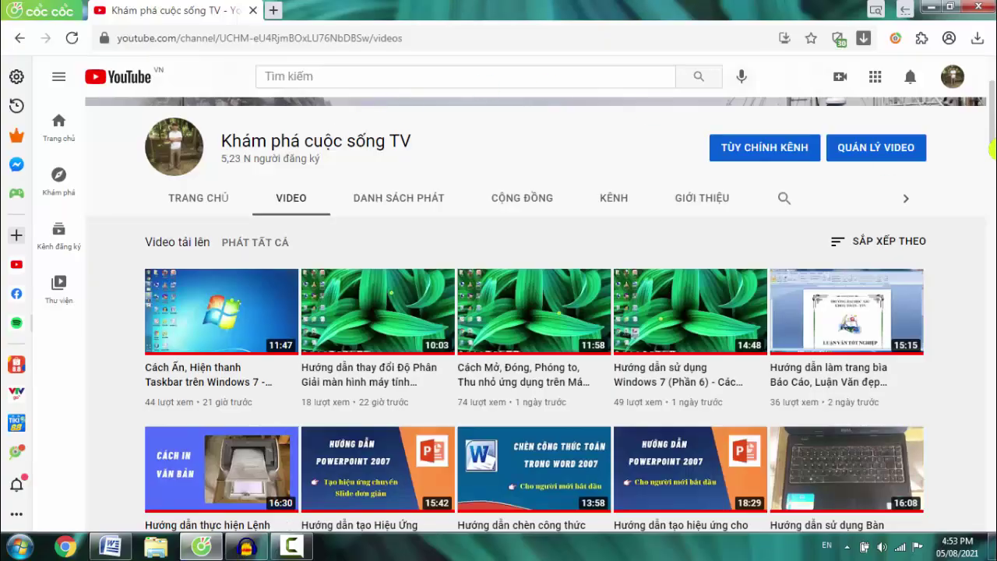
scroll(973, 104, up, 2)
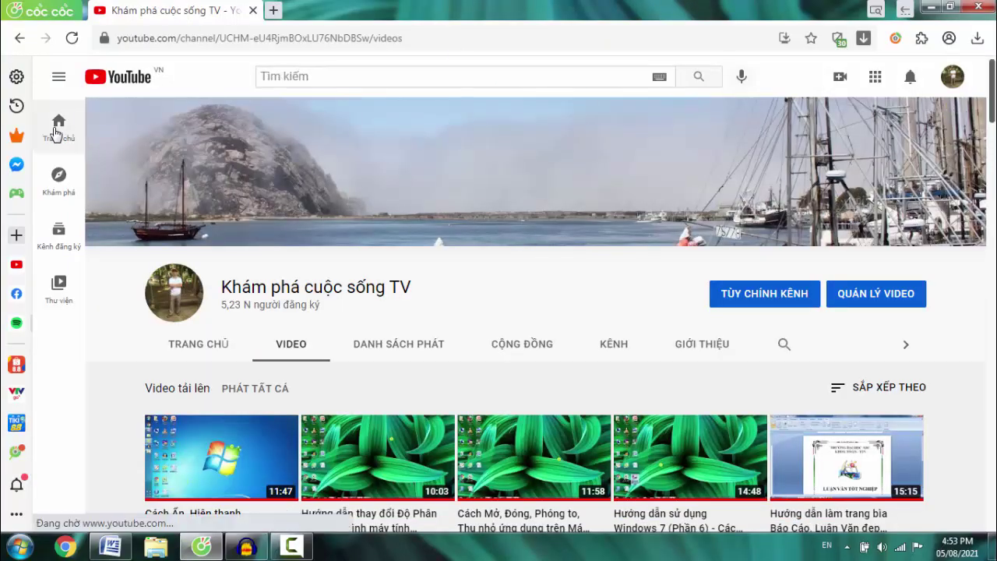
click(59, 129)
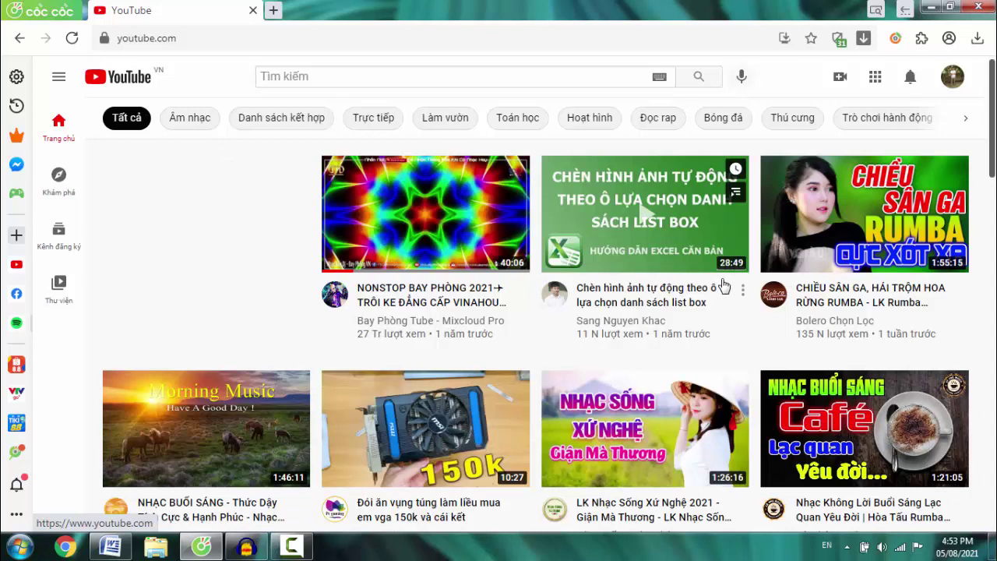
click(929, 7)
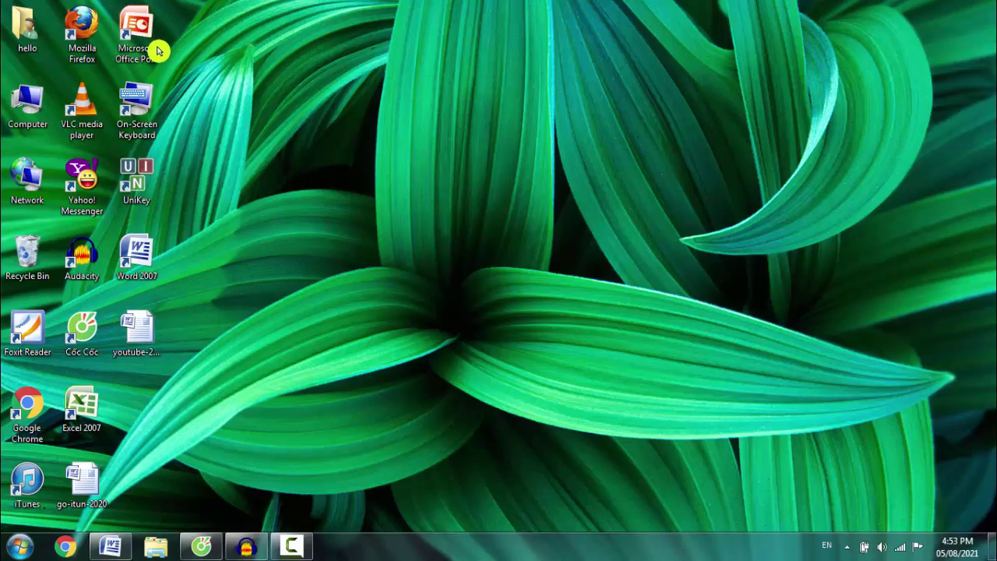
Select the PowerPoint and Word 2007 desktop shortcuts in turn, switch to the Word outline, highlight its title and three topics, and minimize Word
click(136, 32)
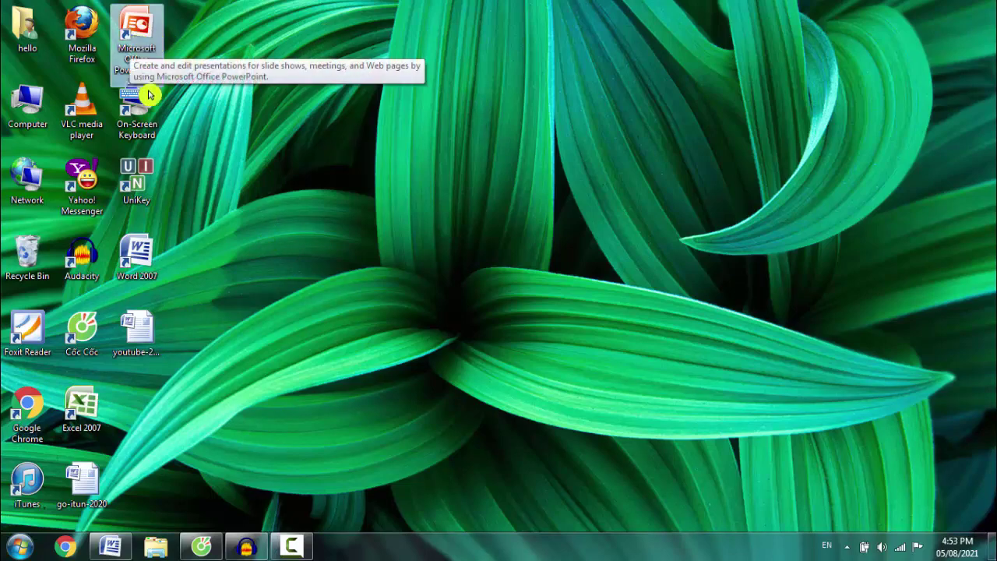
click(145, 266)
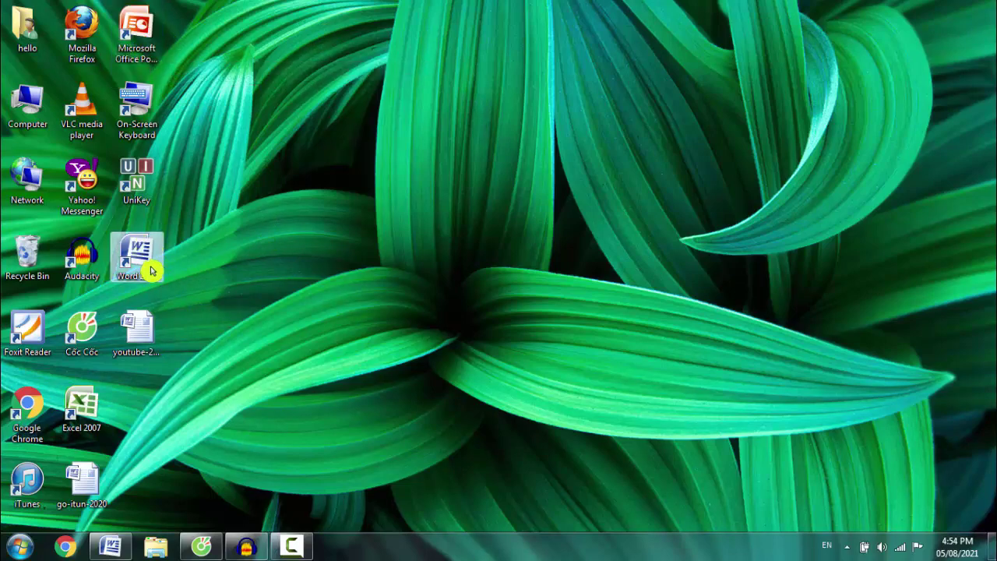
click(110, 545)
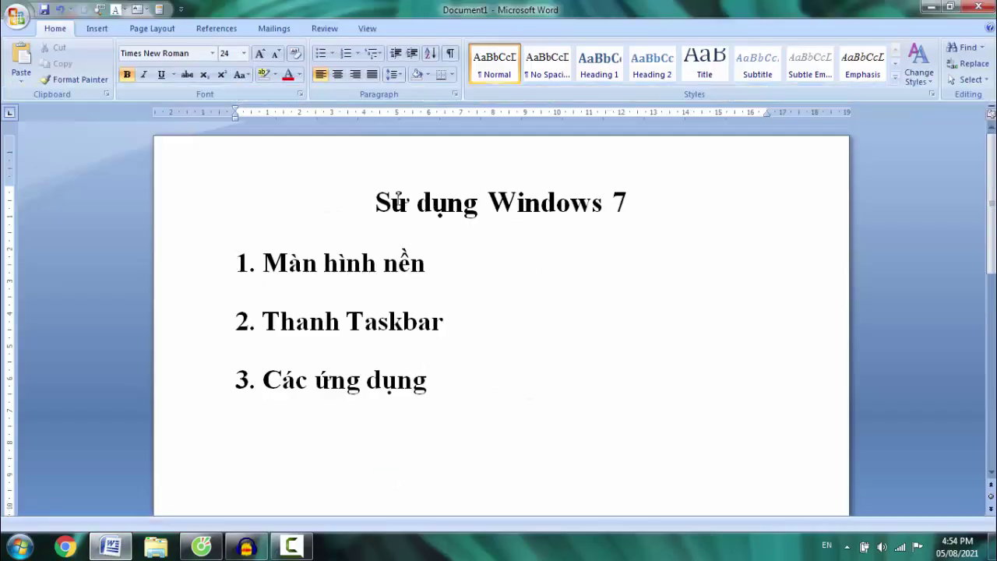
drag(375, 203, 612, 389)
click(490, 319)
click(931, 10)
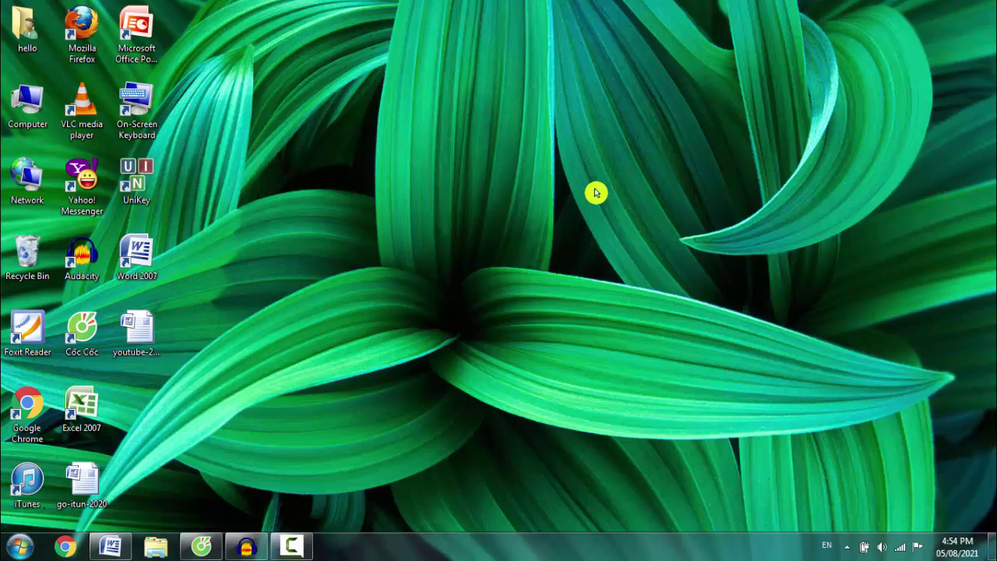
Open the Cốc Cốc browser from its desktop shortcut and add a new tab beside the YouTube tab
double_click(85, 338)
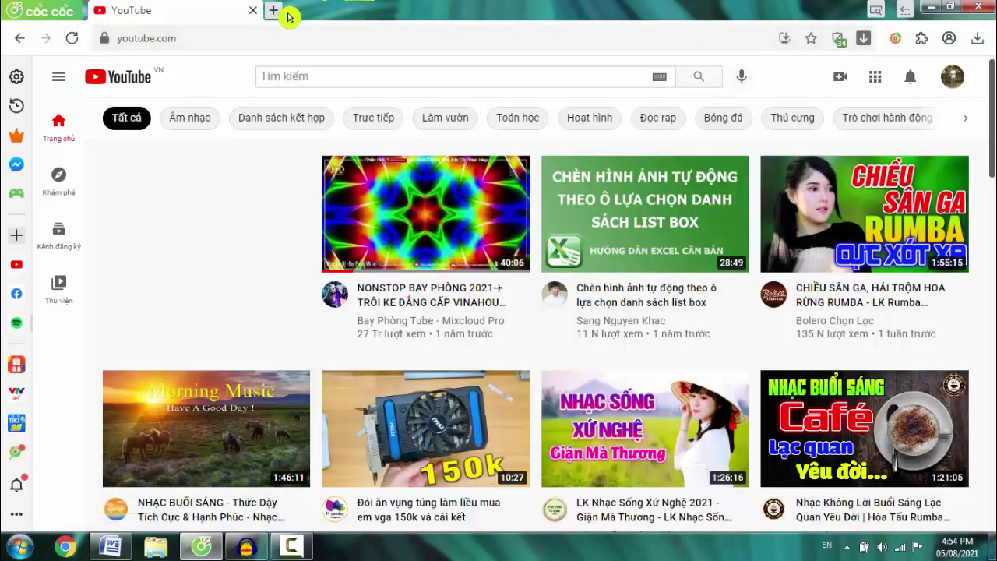
click(273, 10)
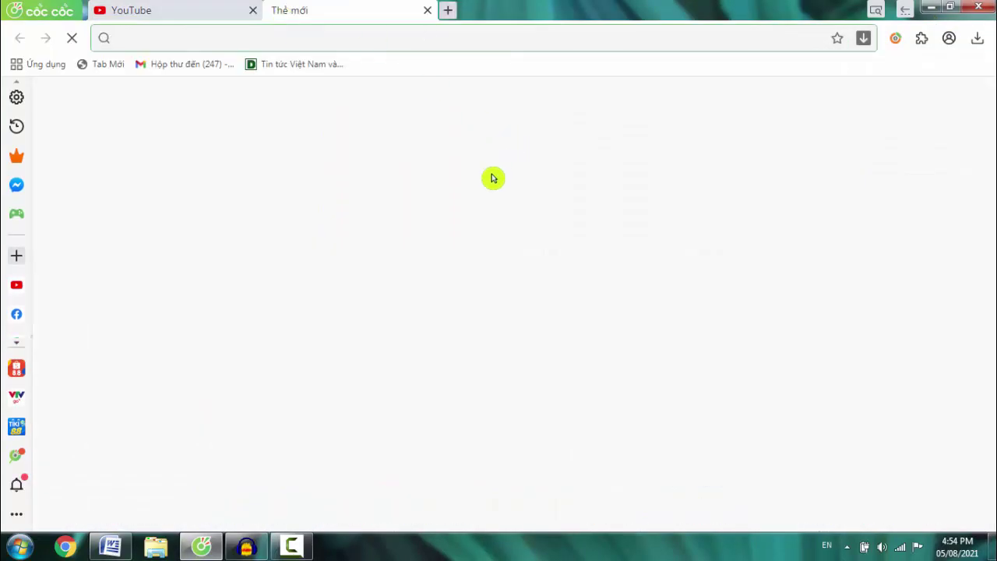